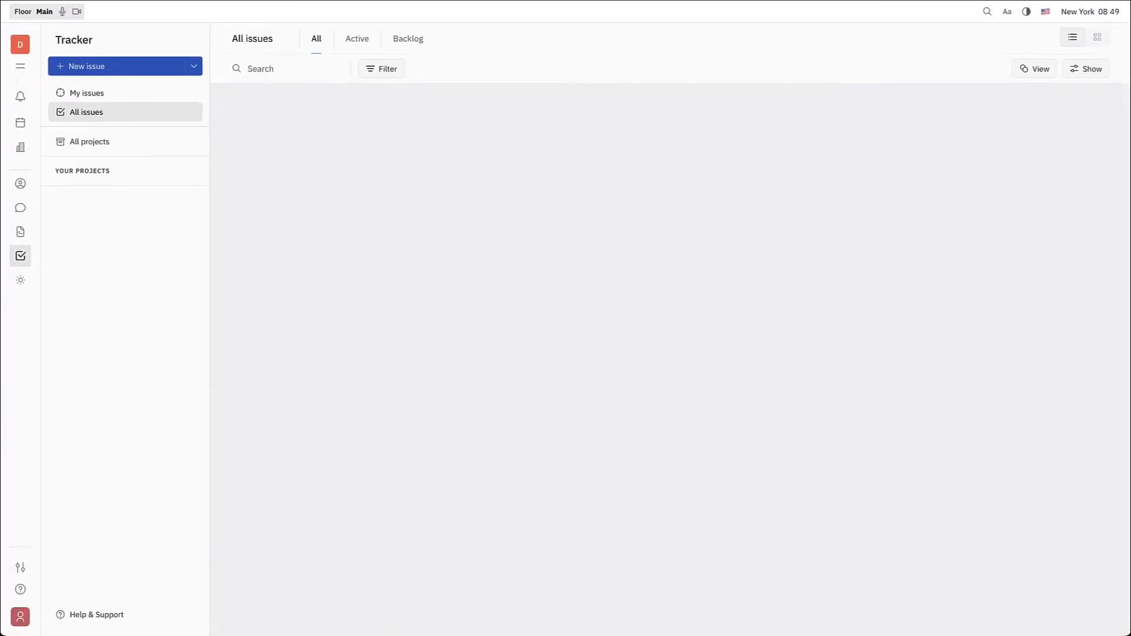
Examine the workspace list, the Planner, Office, Contacts, Chat, Documents, Tracker and Team Planner modules, and the list of modules that can be shown
{"action": "left_click", "coordinate": [20, 44]}
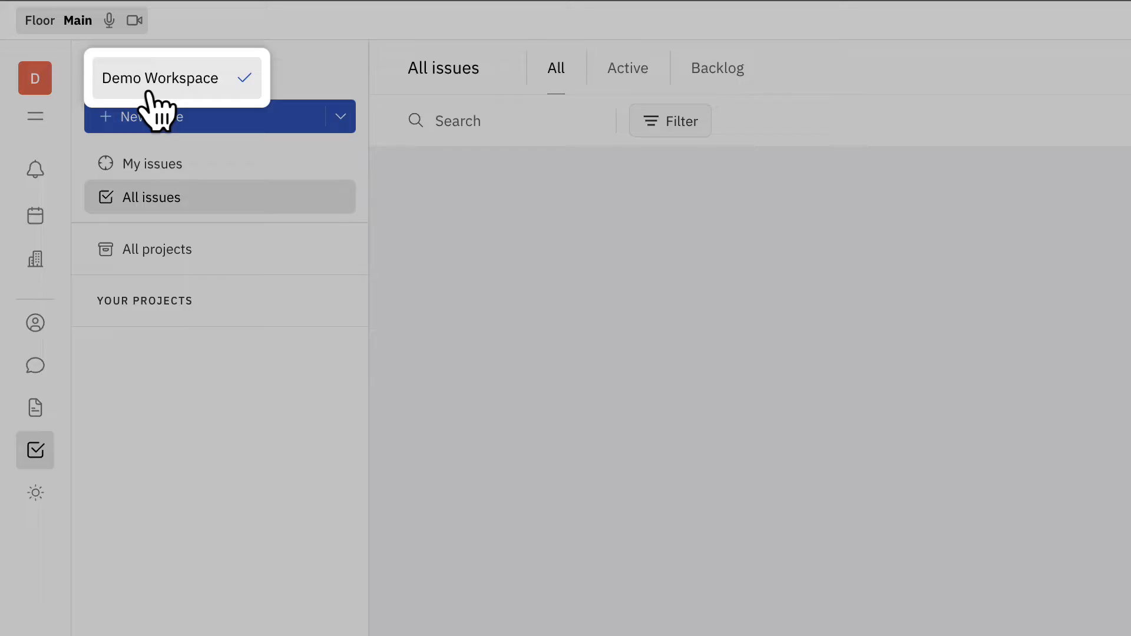
{"action": "left_click", "coordinate": [42, 86]}
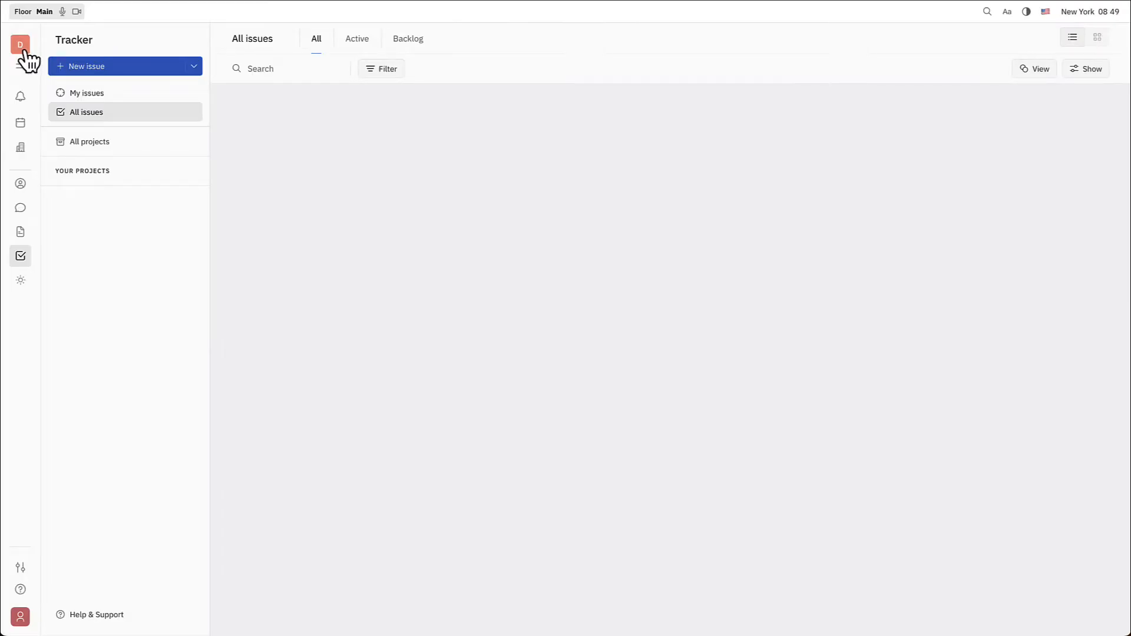
{"action": "left_click", "coordinate": [20, 122]}
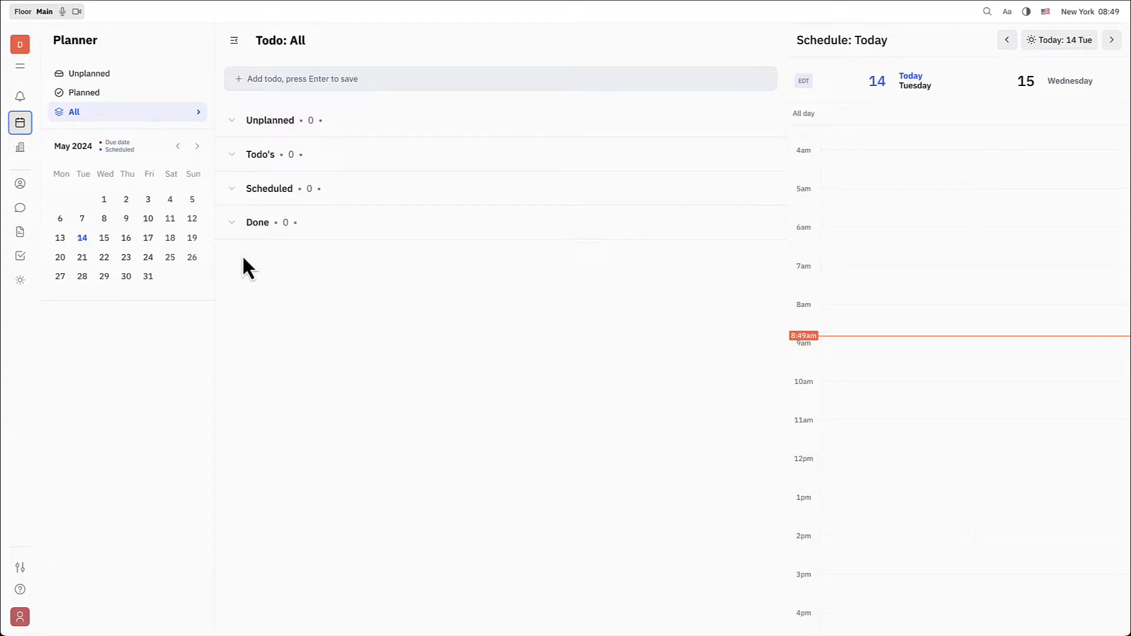
{"action": "left_click", "coordinate": [21, 148]}
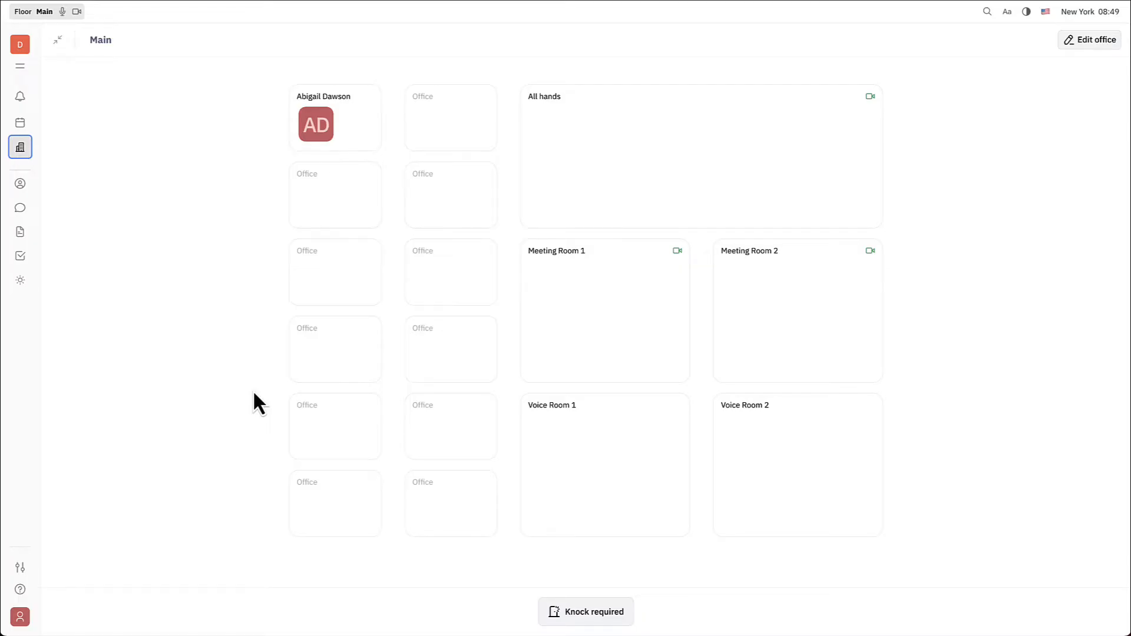
{"action": "left_click", "coordinate": [20, 183]}
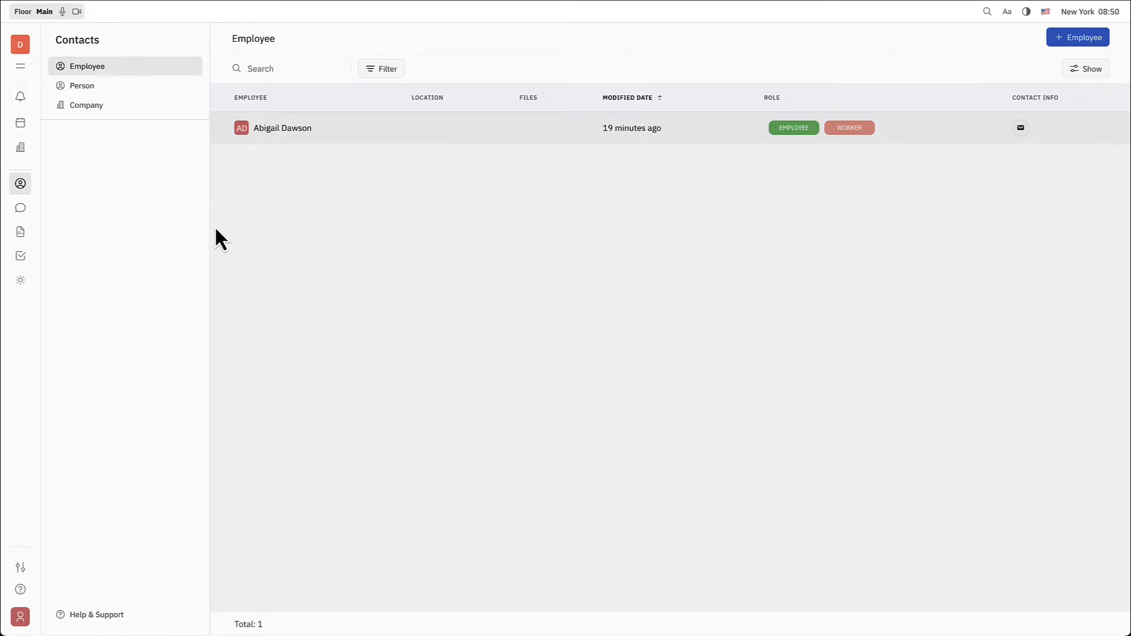
{"action": "left_click", "coordinate": [21, 209]}
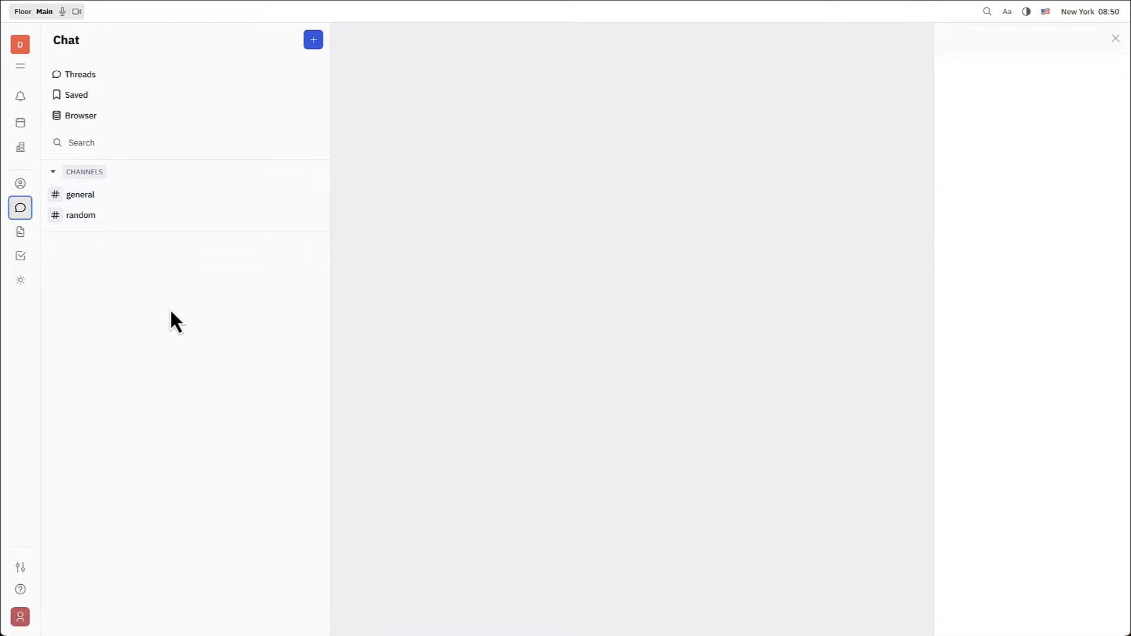
{"action": "left_click", "coordinate": [20, 232]}
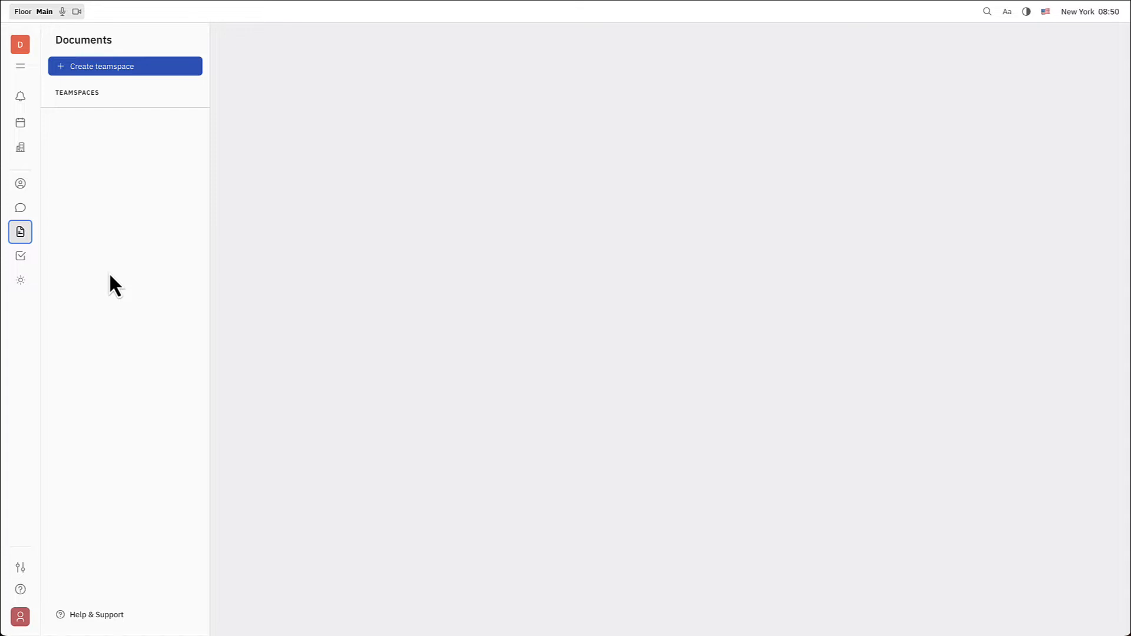
{"action": "left_click", "coordinate": [20, 255]}
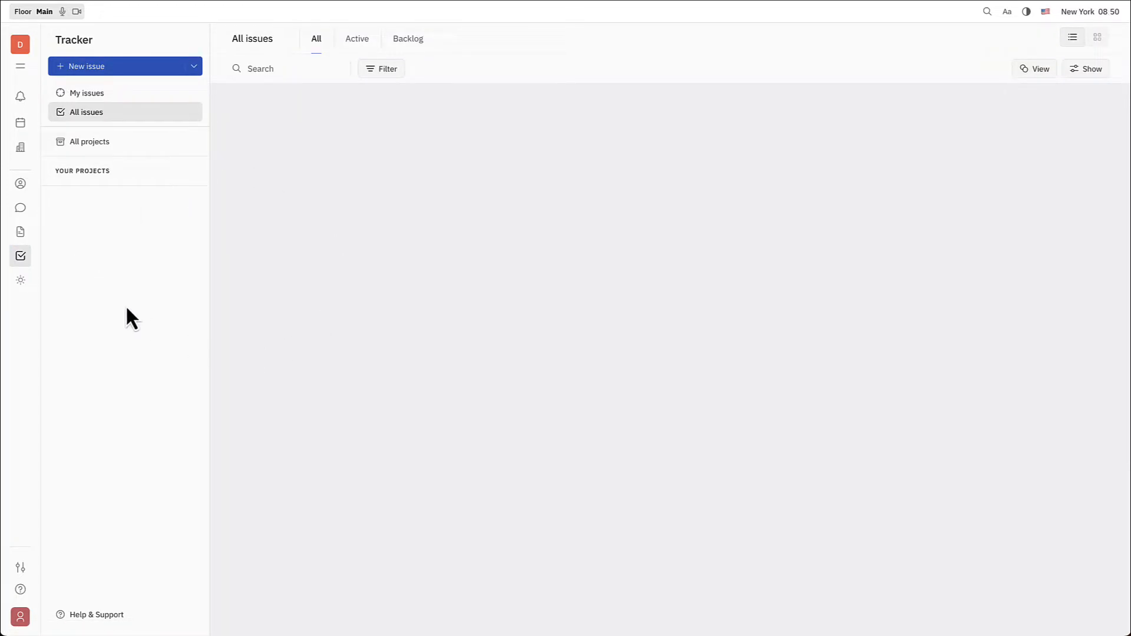
{"action": "left_click", "coordinate": [21, 280]}
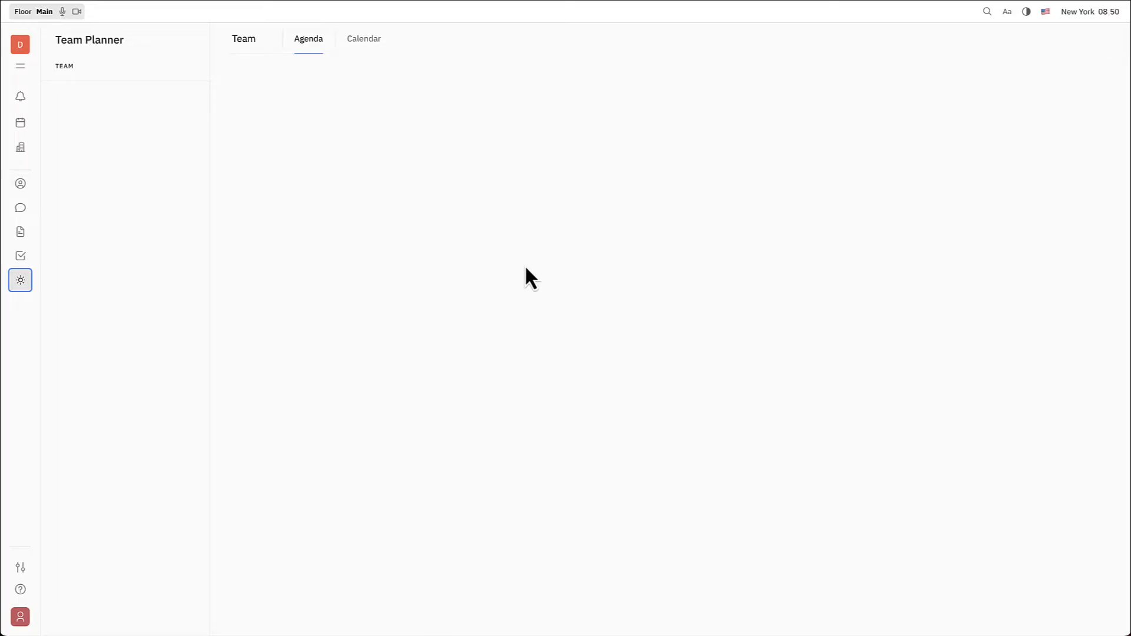
{"action": "left_click", "coordinate": [21, 567]}
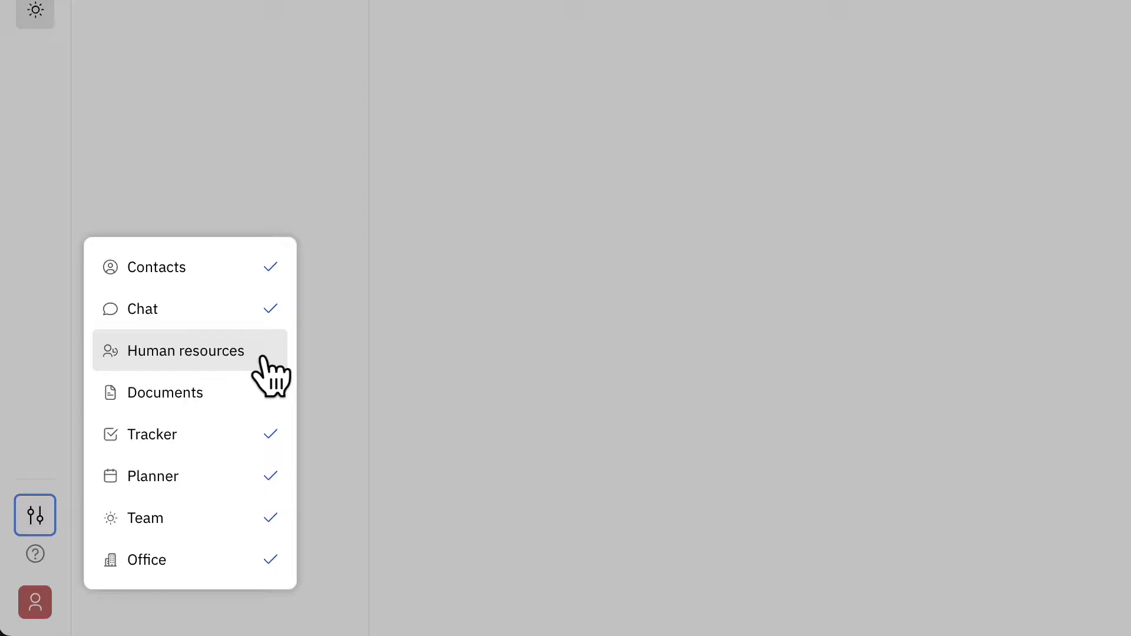
{"action": "left_click", "coordinate": [45, 358]}
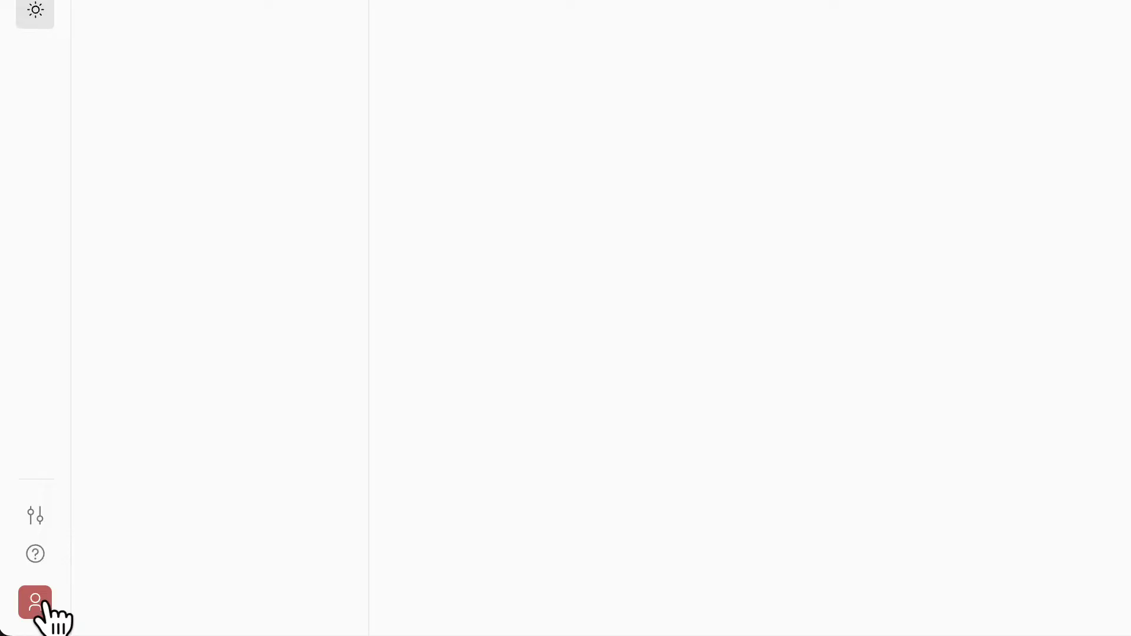
Generate an invite link for the workspace using the workspace invite settings and copy it
{"action": "left_click", "coordinate": [45, 603]}
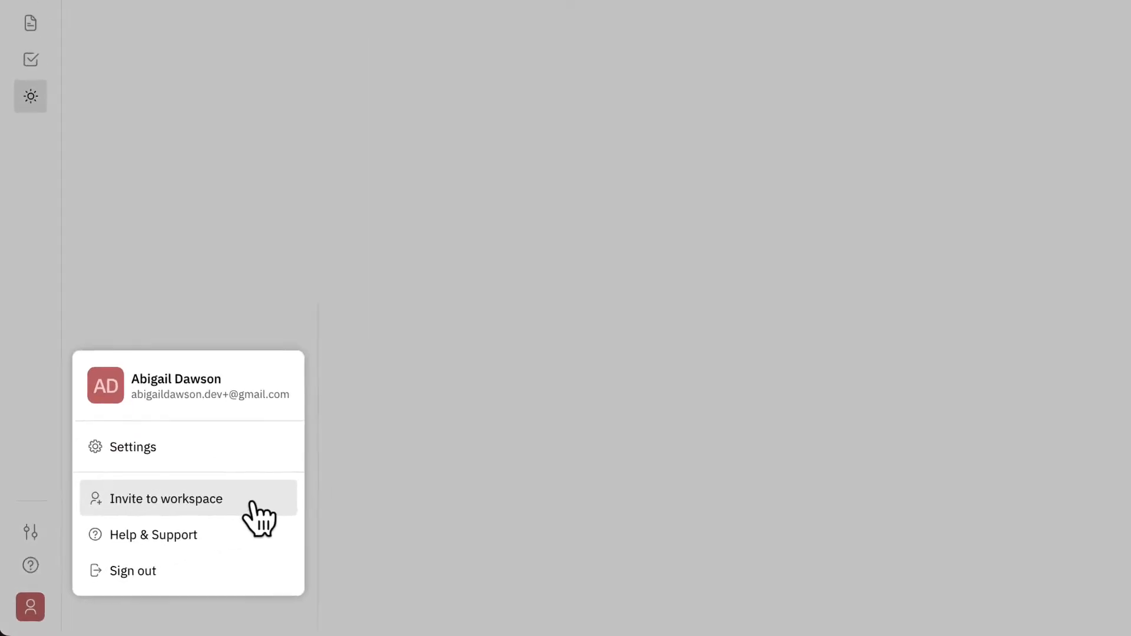
{"action": "left_click", "coordinate": [293, 482]}
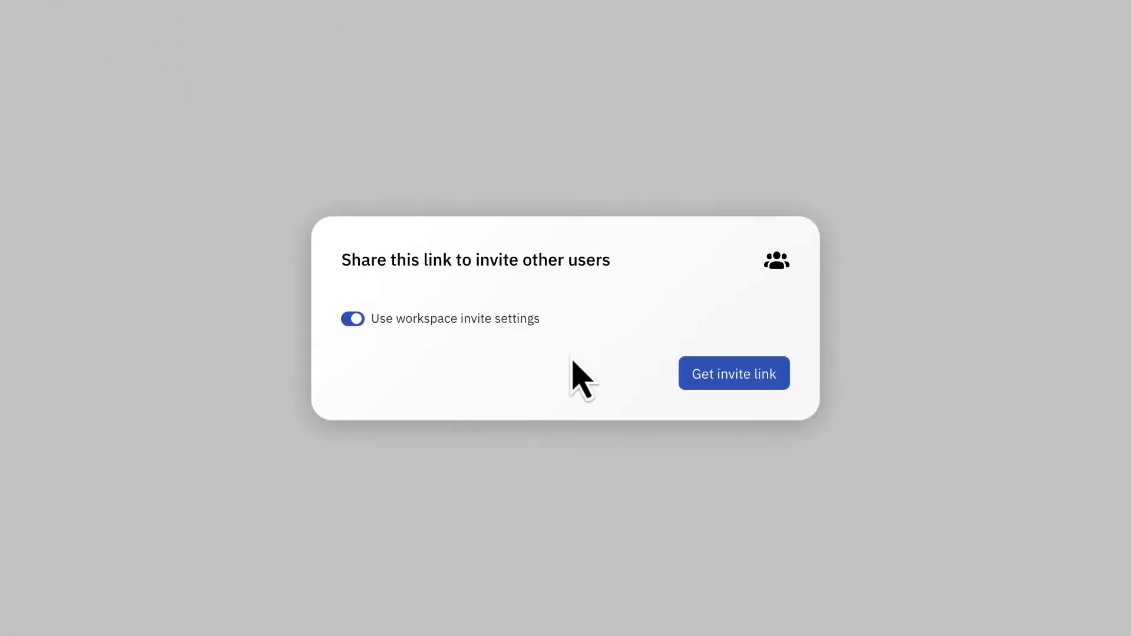
{"action": "left_click", "coordinate": [781, 382]}
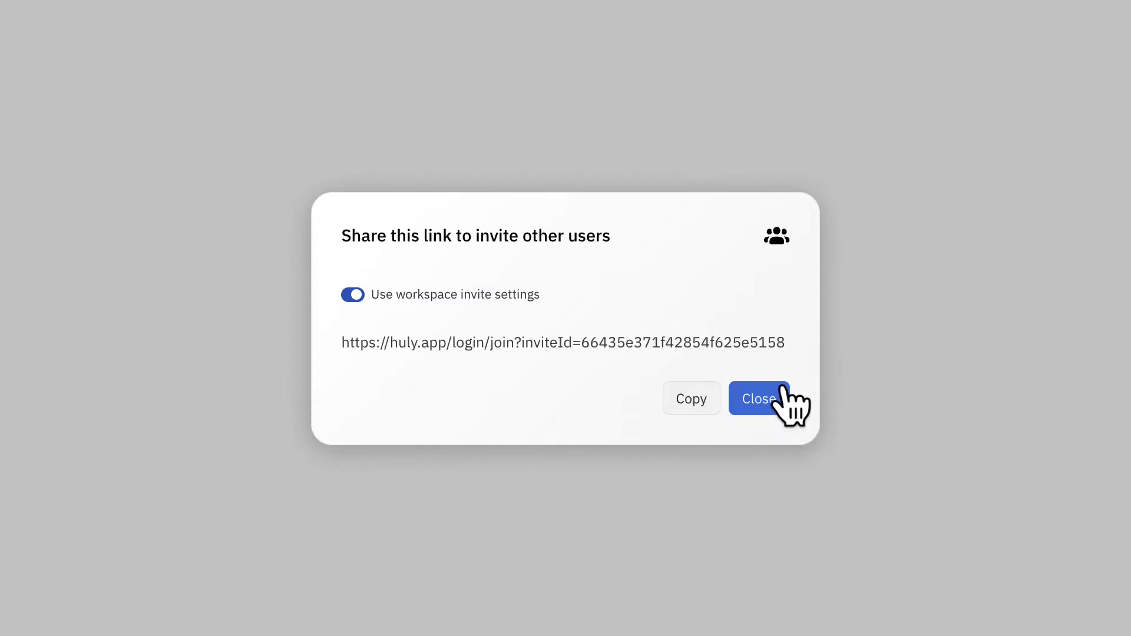
{"action": "left_click", "coordinate": [706, 403]}
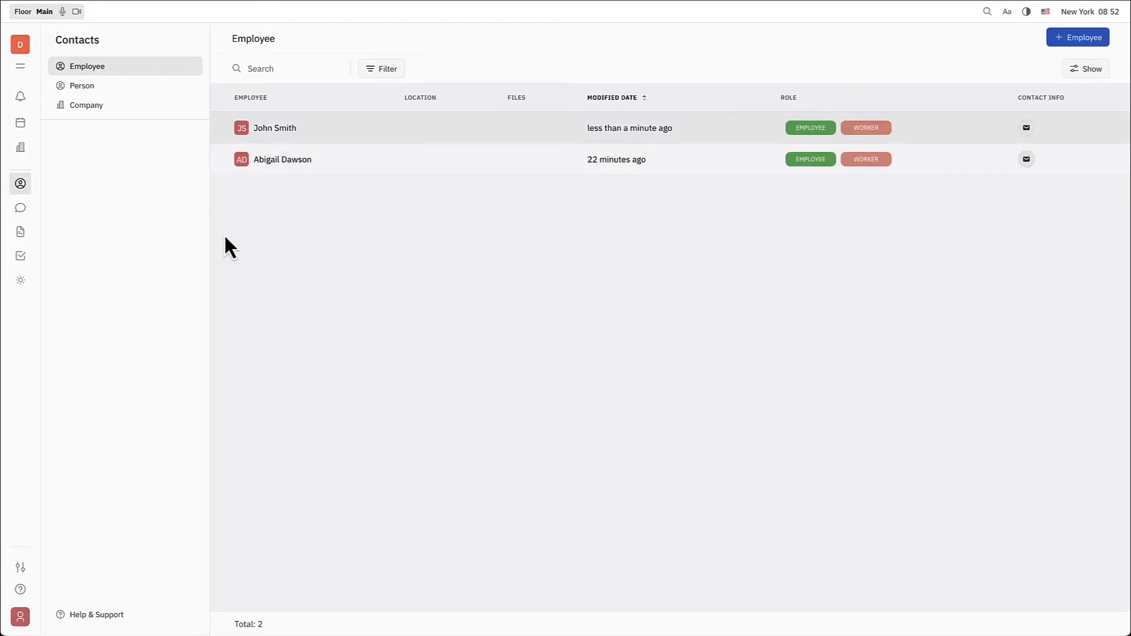
Create a Classic project in Tracker titled "Connect", identifier CNCT, description "An amazing new social media platform", adding the other employee as a member
{"action": "left_click", "coordinate": [20, 256]}
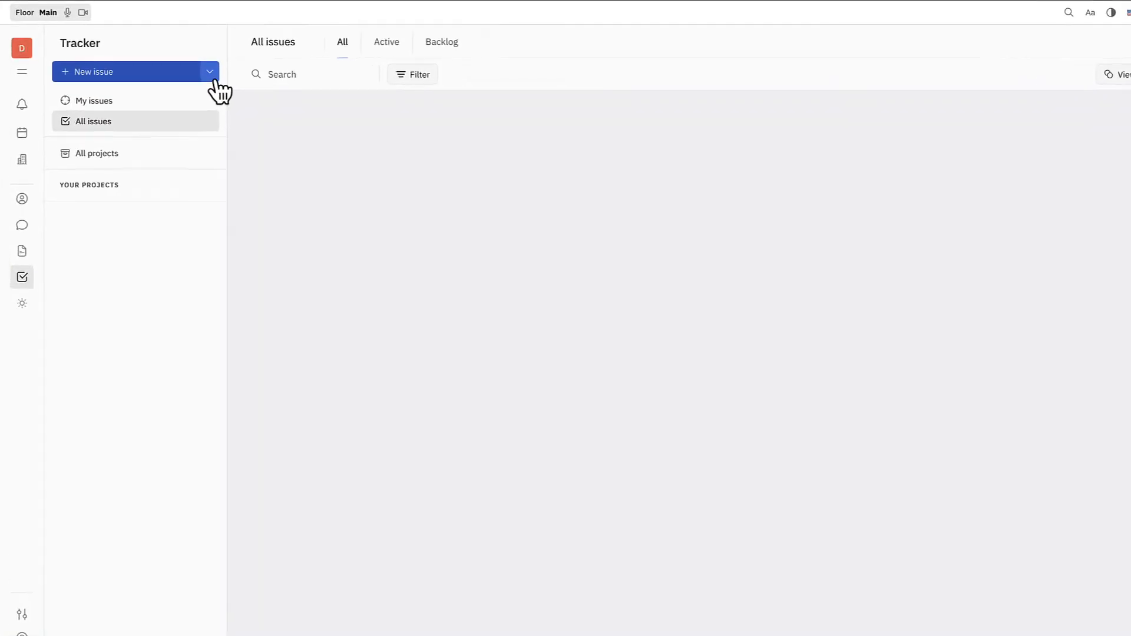
{"action": "left_click", "coordinate": [194, 66]}
{"action": "left_click", "coordinate": [401, 169]}
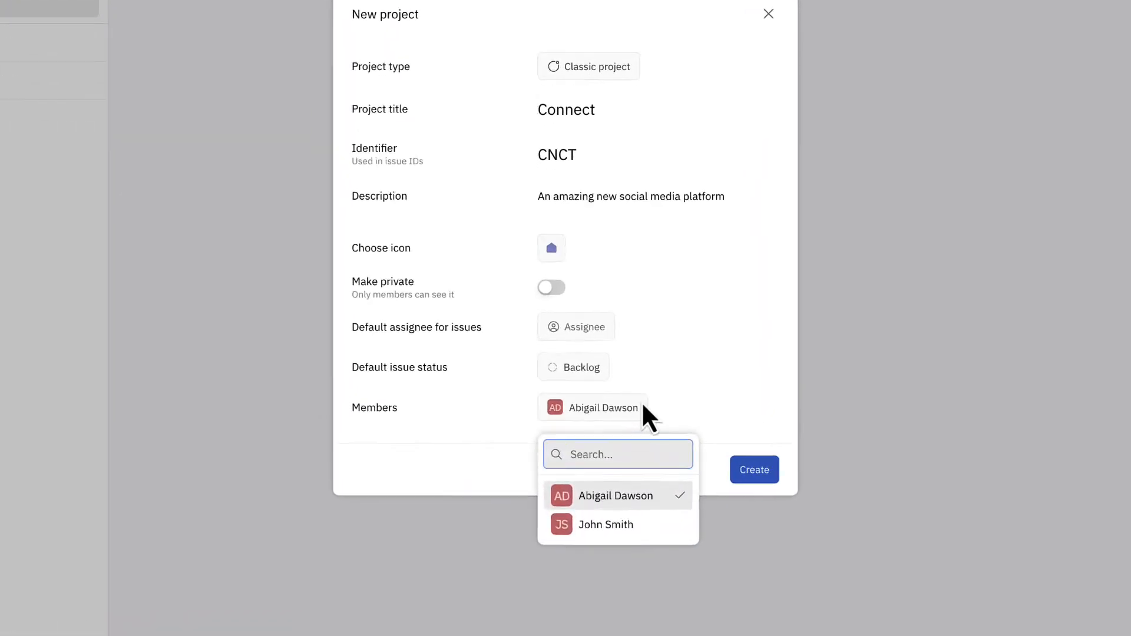
{"action": "left_click", "coordinate": [685, 522]}
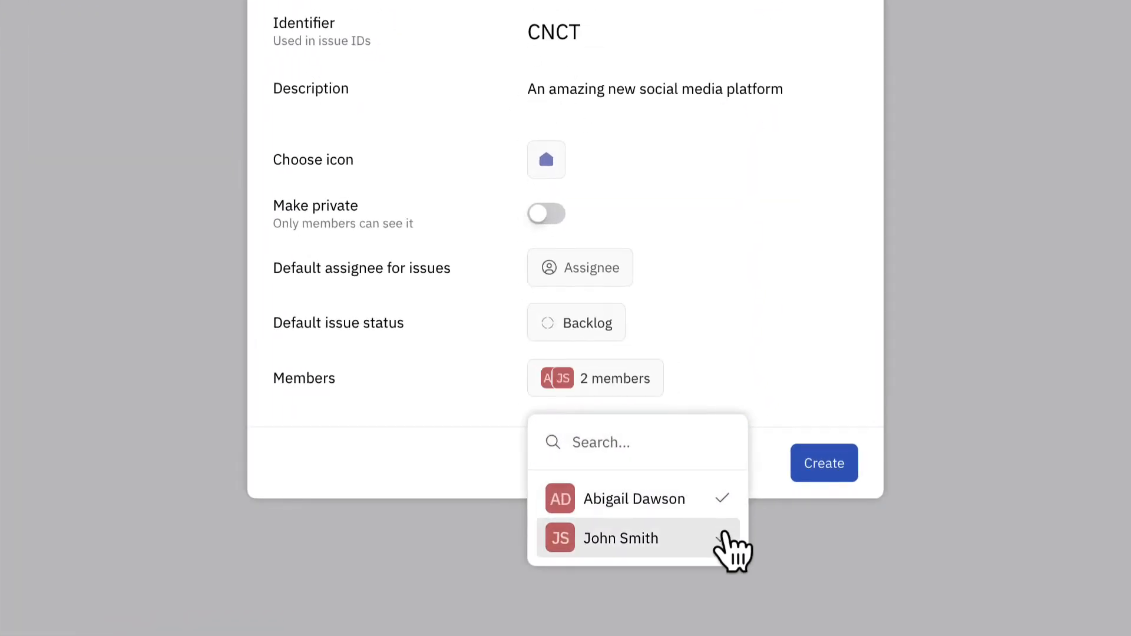
{"action": "left_click", "coordinate": [766, 380]}
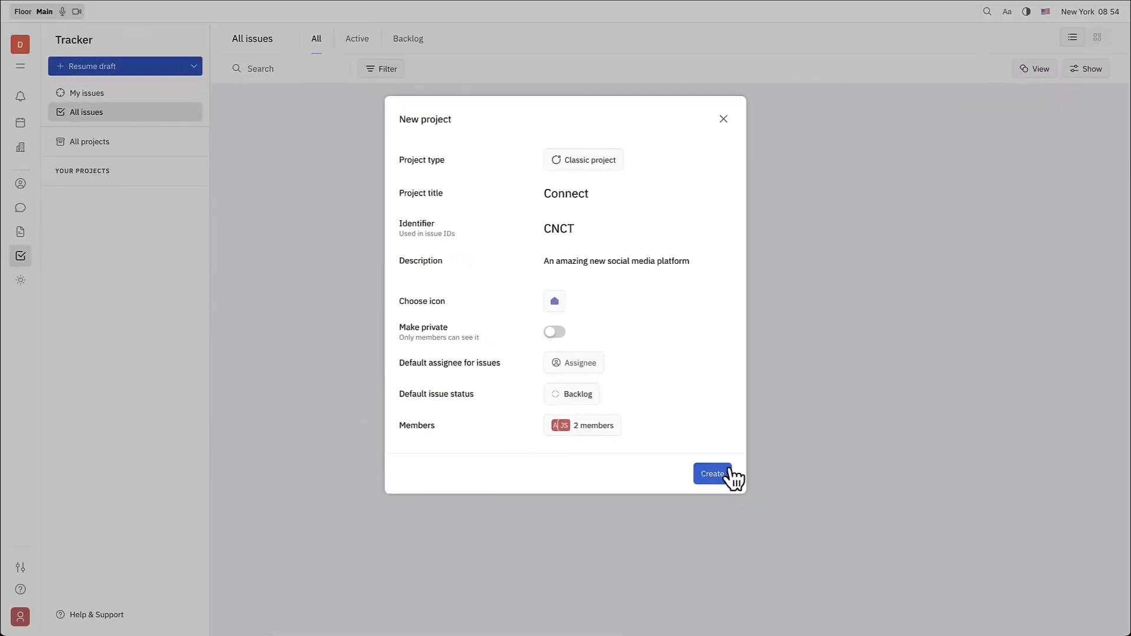
{"action": "left_click", "coordinate": [712, 474]}
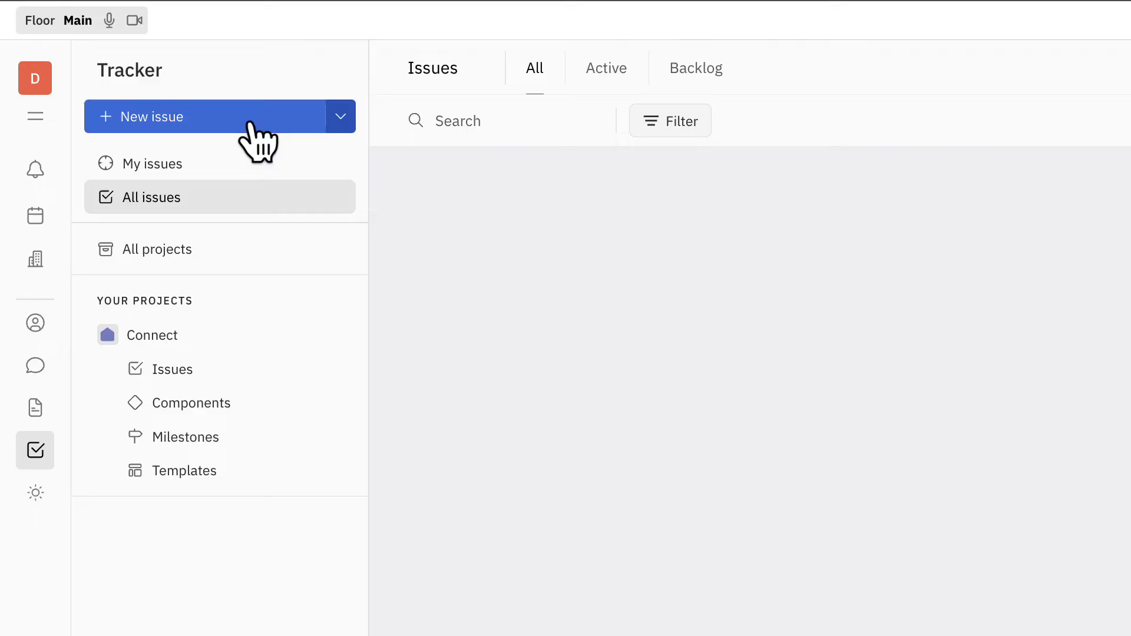
Draft the issue "Implement user authentication" with description "Develop a user authentication system to allow users to sign up, log in, and securely access their profiles and content."
{"action": "left_click", "coordinate": [250, 125]}
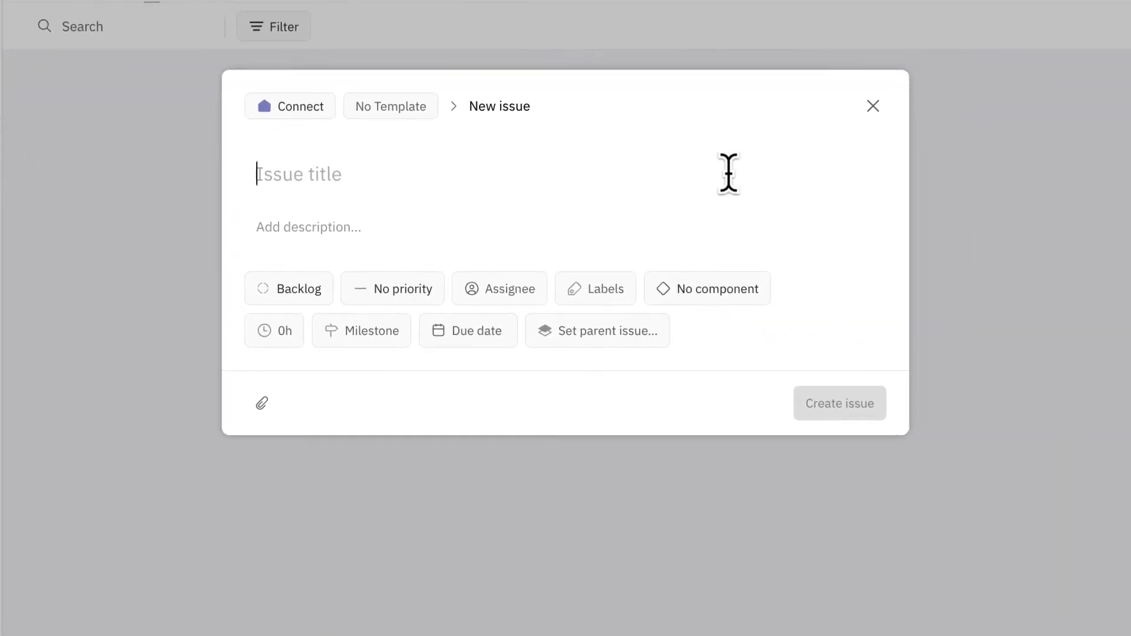
{"action": "type", "text": "Implement user authentication"}
{"action": "key", "text": "Tab"}
{"action": "type", "text": "Develop a user authentication system to allow users to sign up, log in, and securely access their profiles and content."}
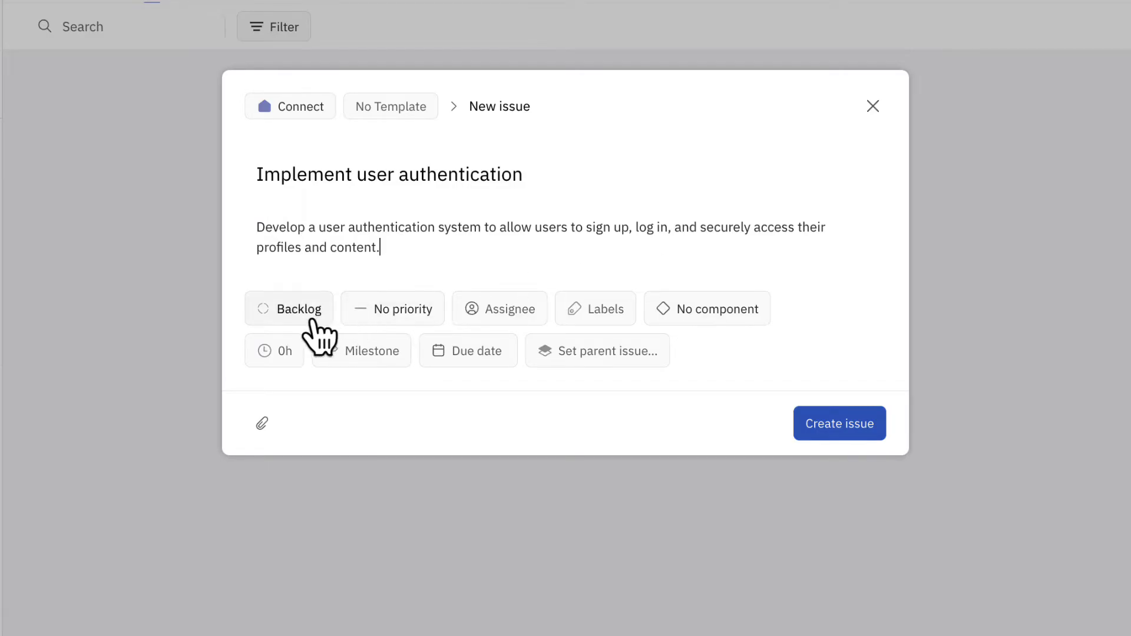
Set the new issue's status to Todo, assign it to the other project member, and give it High priority
{"action": "left_click", "coordinate": [310, 321]}
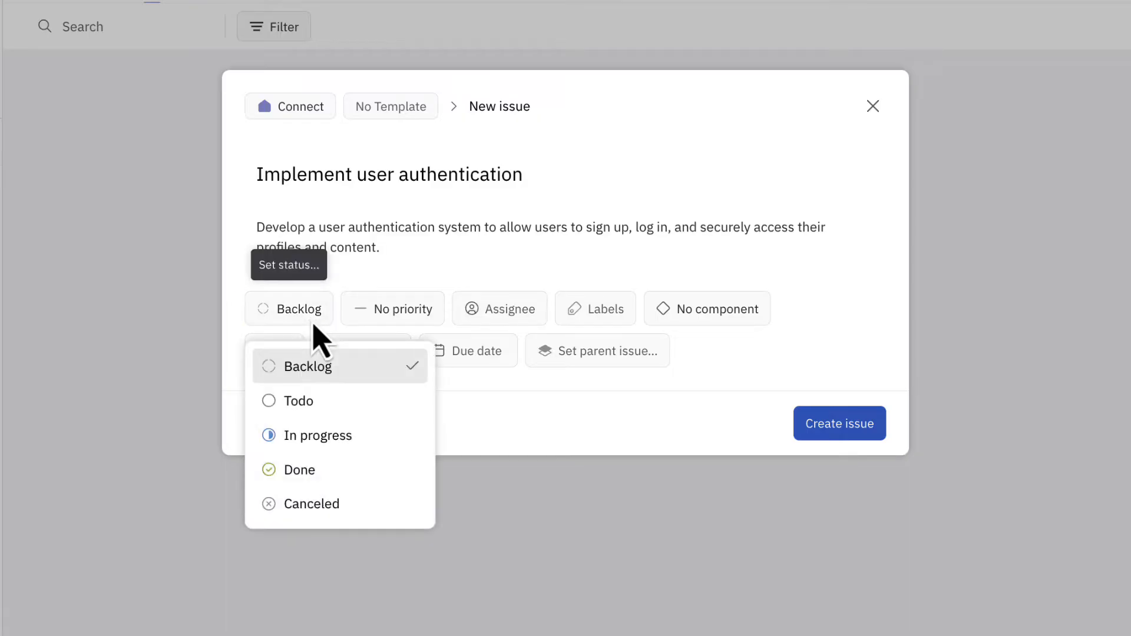
{"action": "left_click", "coordinate": [412, 403]}
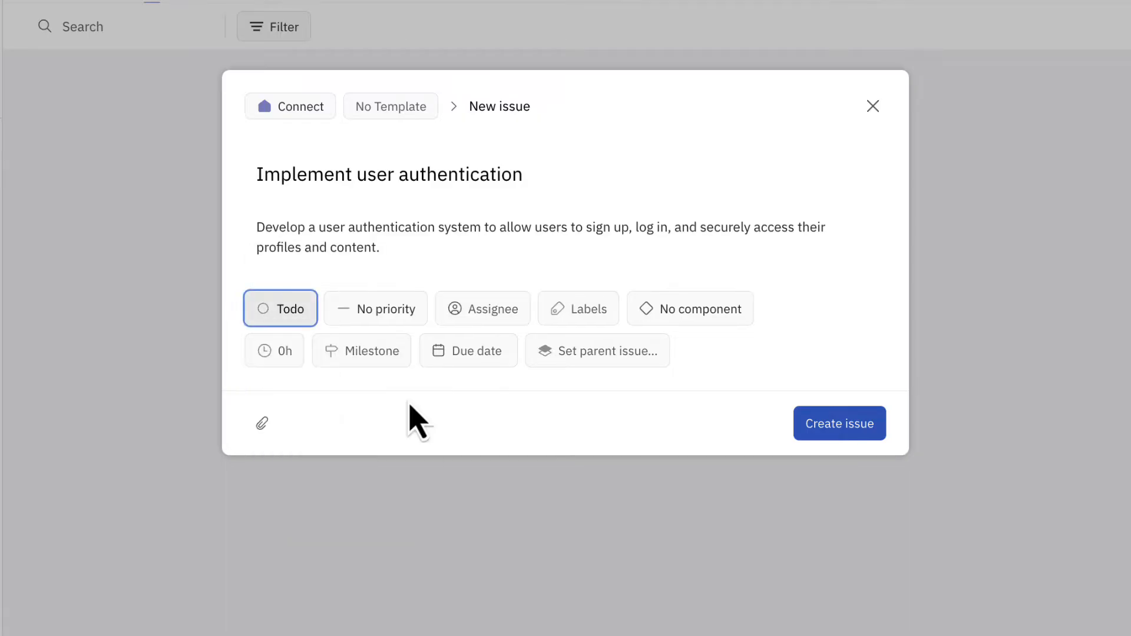
{"action": "left_click", "coordinate": [497, 307]}
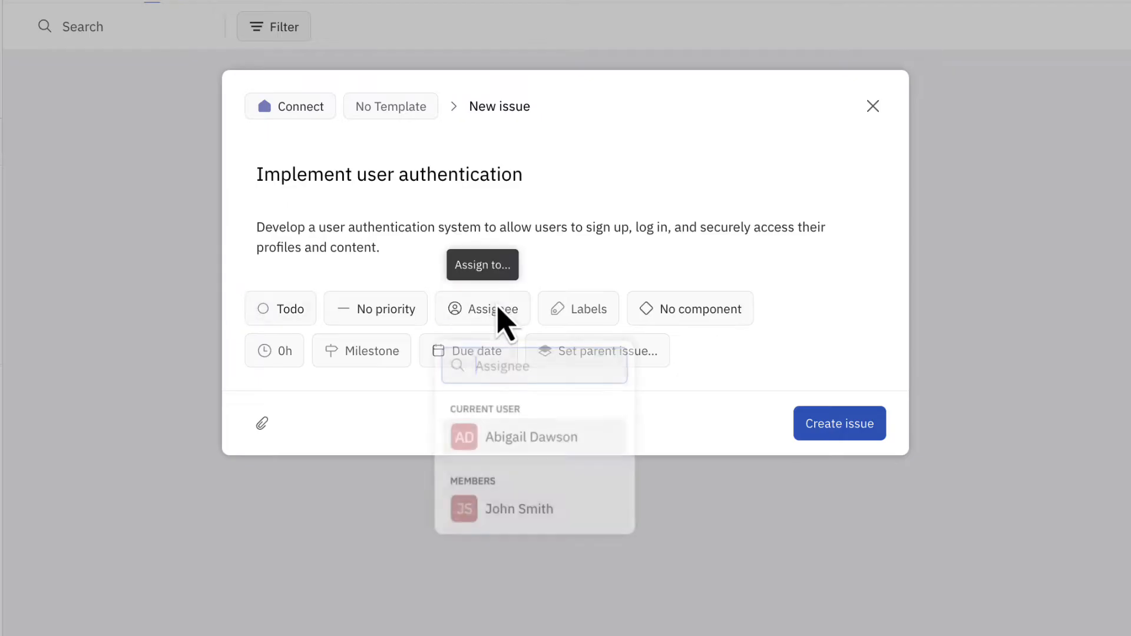
{"action": "left_click", "coordinate": [600, 507]}
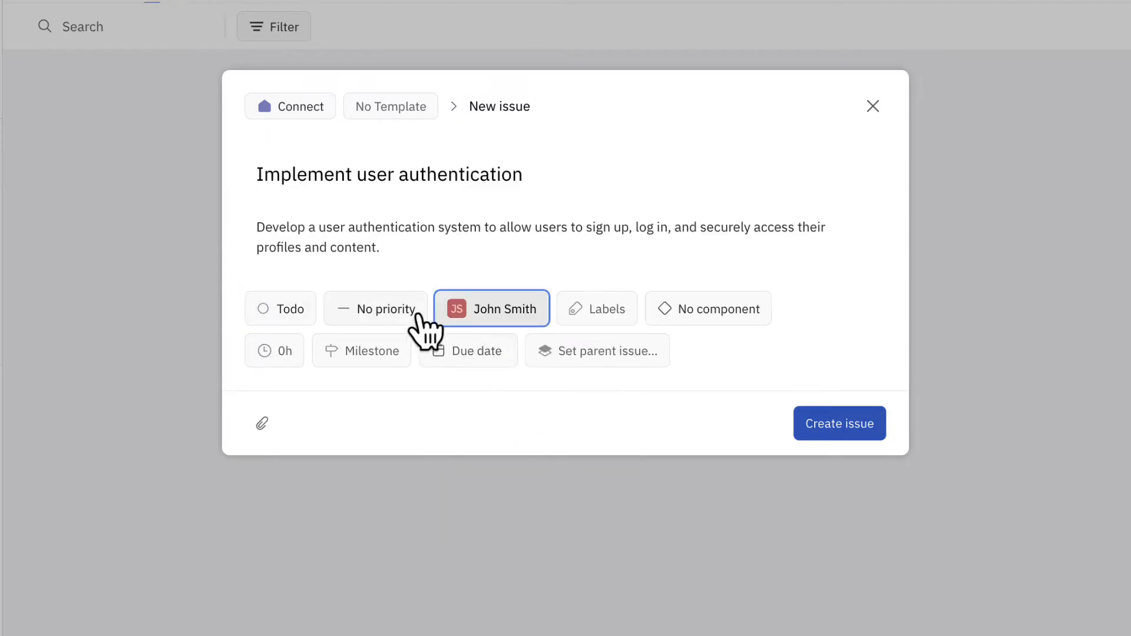
{"action": "left_click", "coordinate": [414, 312]}
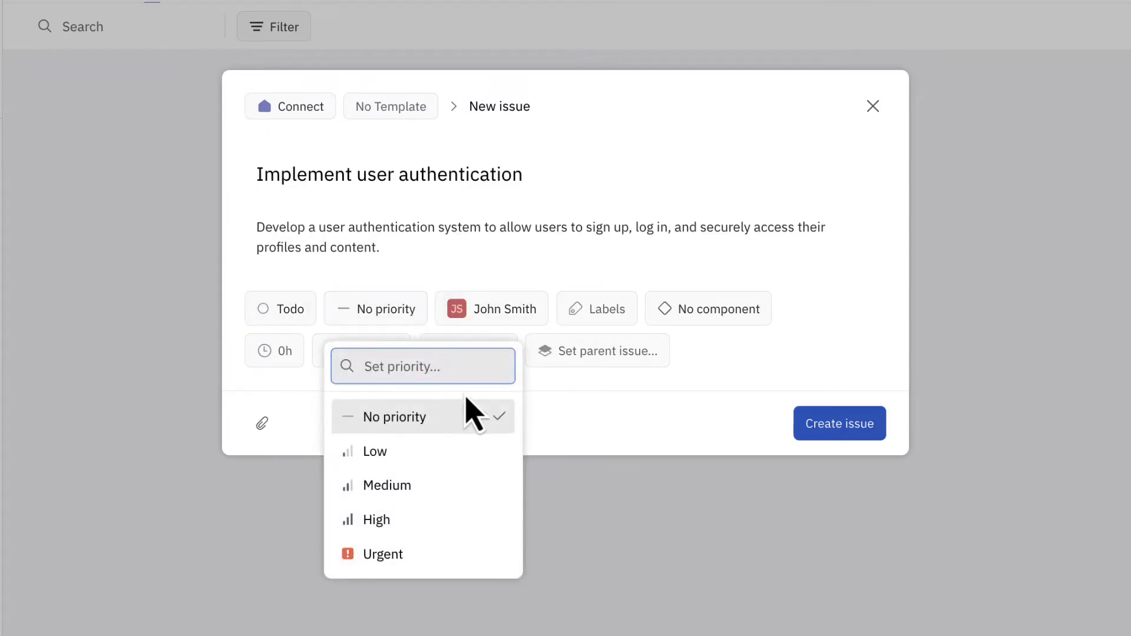
{"action": "left_click", "coordinate": [500, 519]}
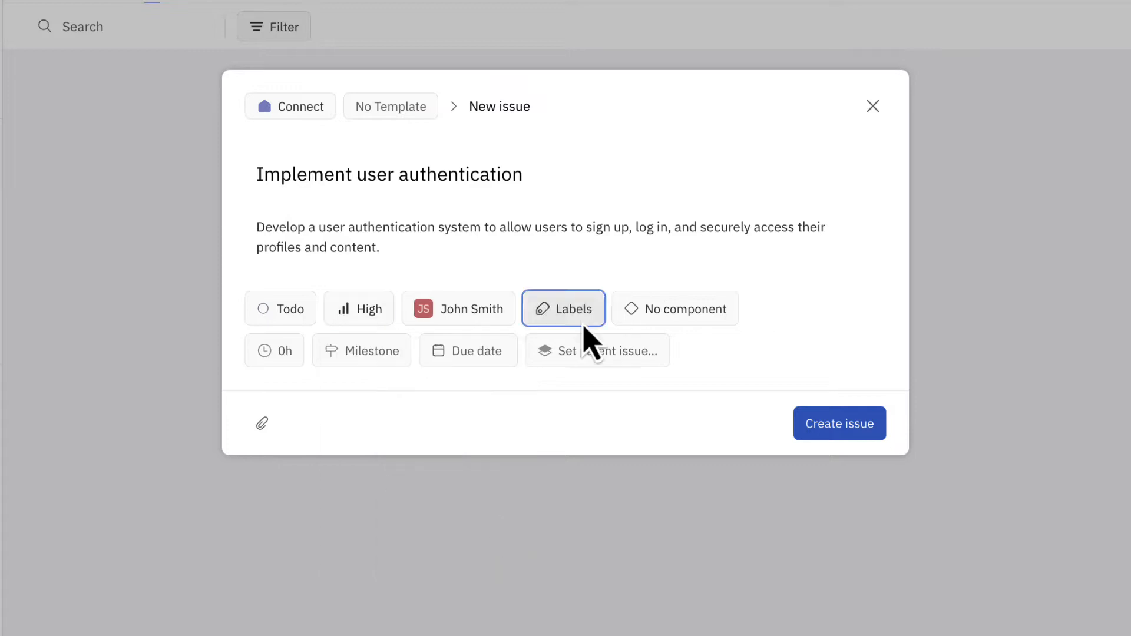
Add two new labels, "DEV" and "authentication", to the issue draft
{"action": "left_click", "coordinate": [580, 322]}
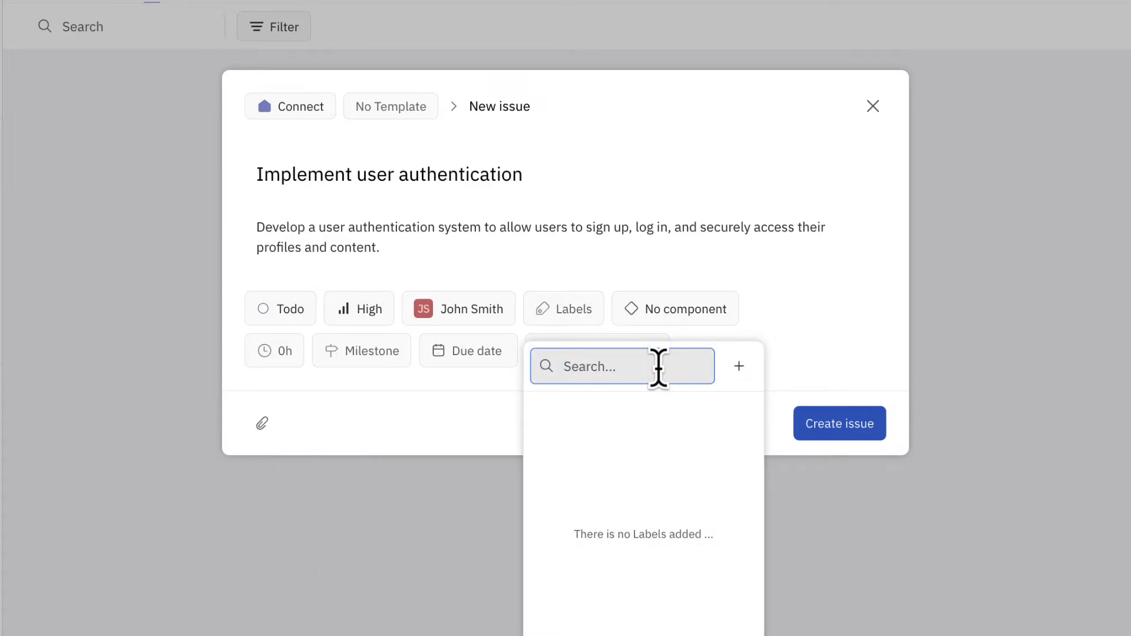
{"action": "type", "text": "DE"}
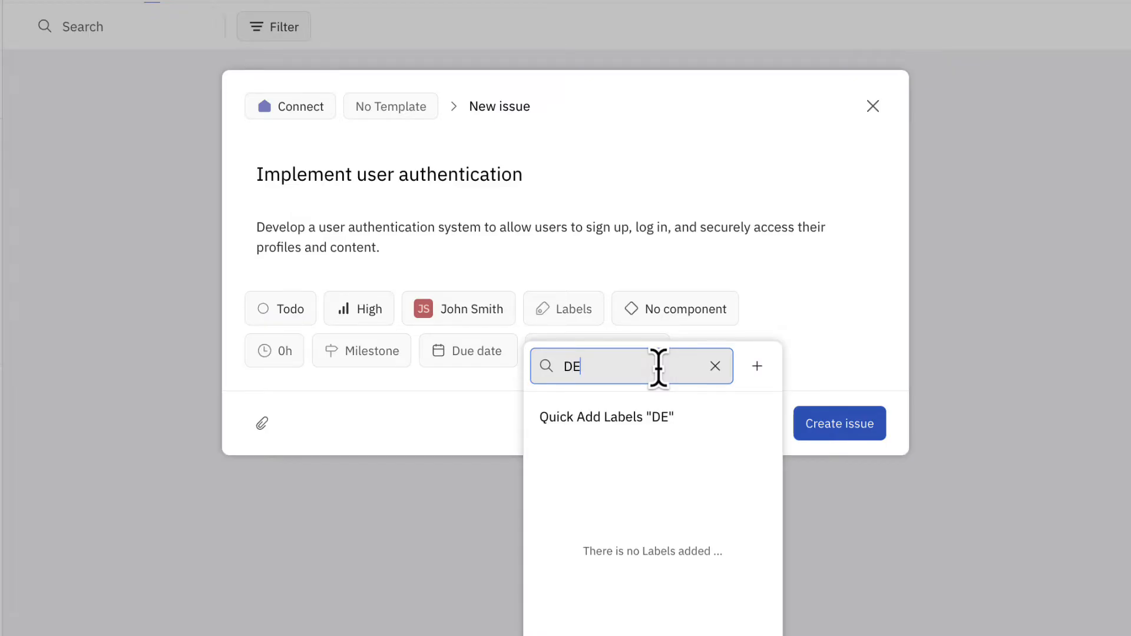
{"action": "type", "text": "V"}
{"action": "key", "text": "Return"}
{"action": "type", "text": "a"}
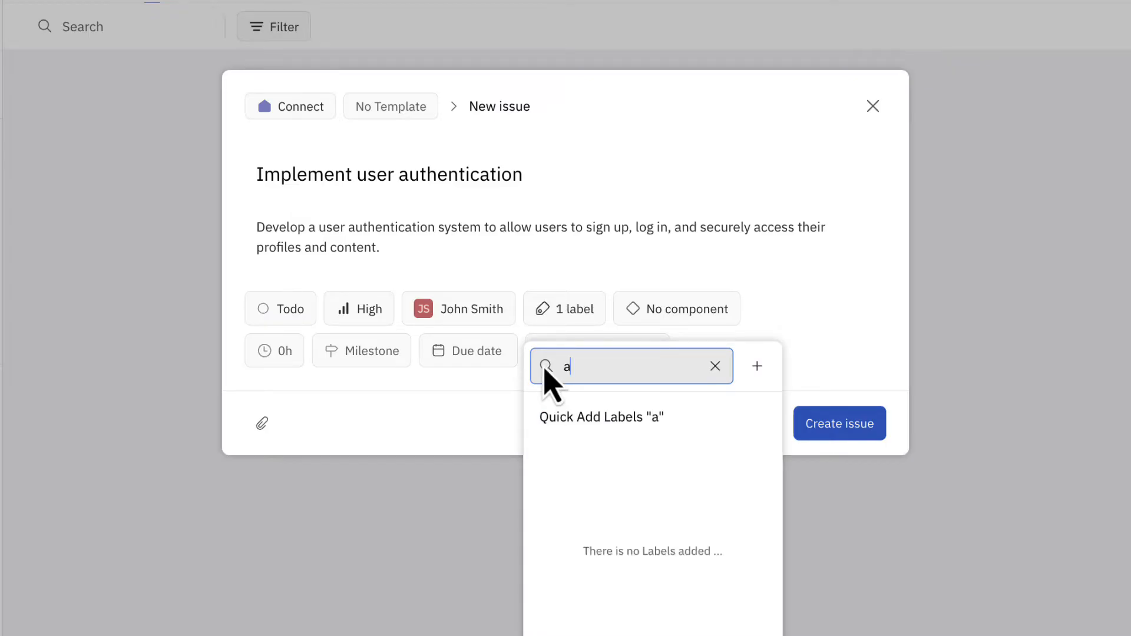
{"action": "key", "text": "BackSpace"}
{"action": "type", "text": "aunc"}
{"action": "key", "text": "BackSpace"}
{"action": "key", "text": "BackSpace"}
{"action": "key", "text": "BackSpace"}
{"action": "type", "text": "uthentication"}
{"action": "key", "text": "Return"}
{"action": "left_click", "coordinate": [817, 334]}
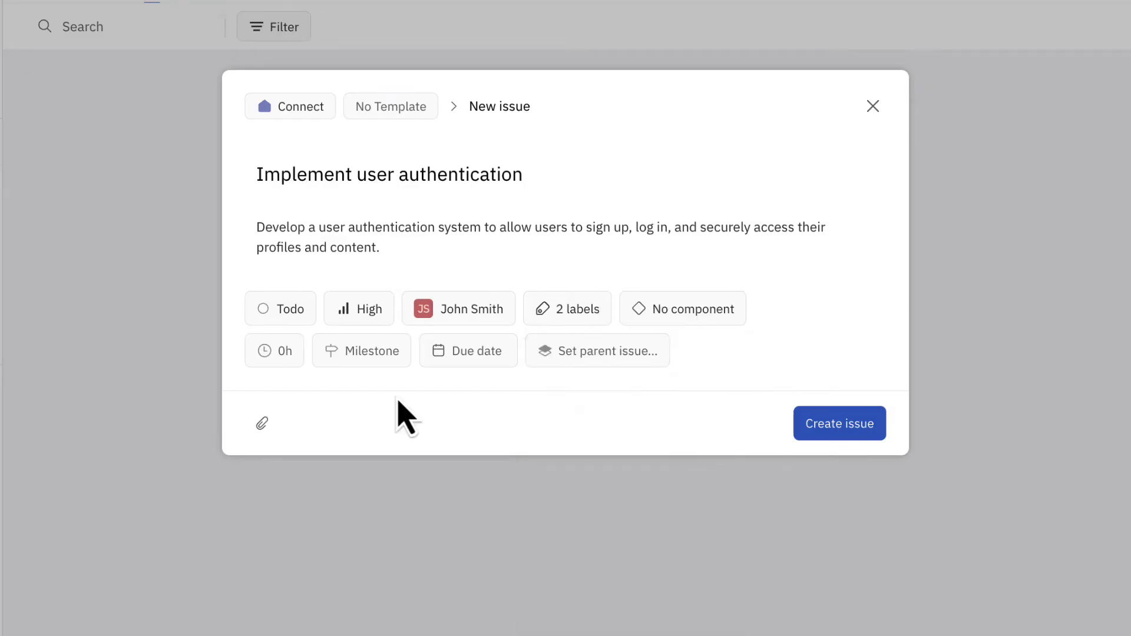
Set the issue's time estimate to 3 hours and its due date to 15 May 2024
{"action": "left_click", "coordinate": [291, 364]}
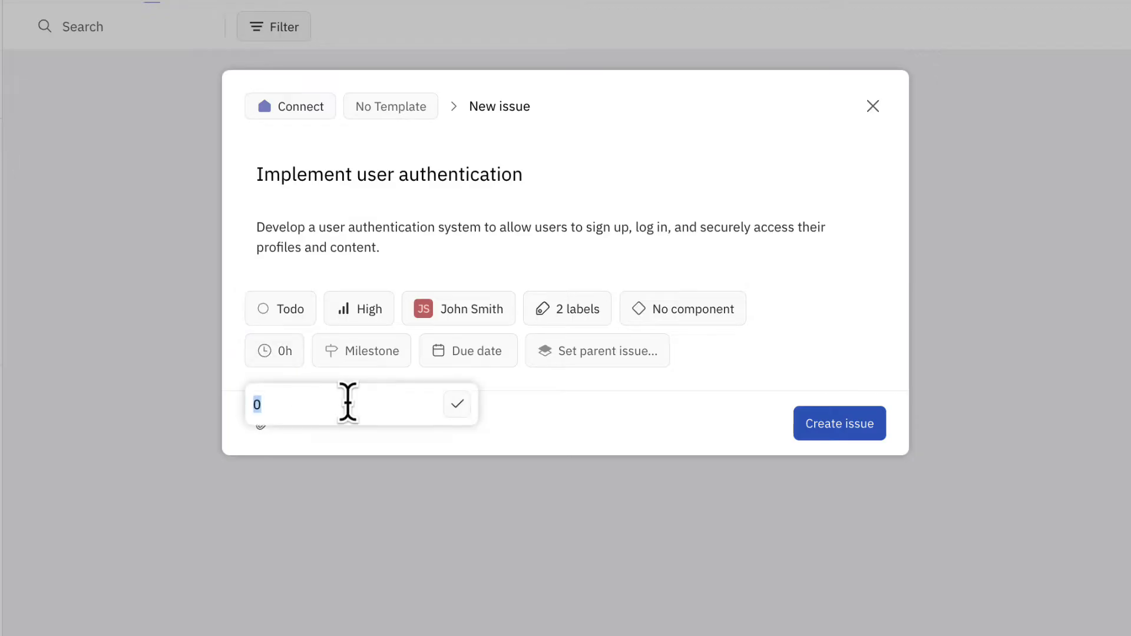
{"action": "type", "text": "3"}
{"action": "key", "text": "Return"}
{"action": "left_click", "coordinate": [487, 364]}
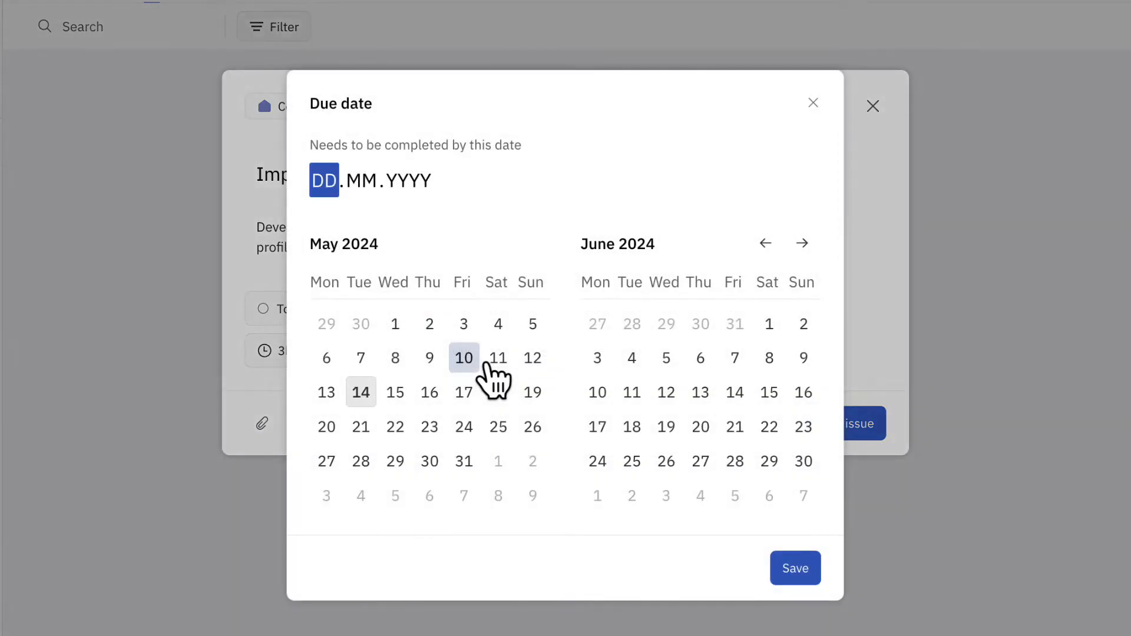
{"action": "left_click", "coordinate": [399, 403]}
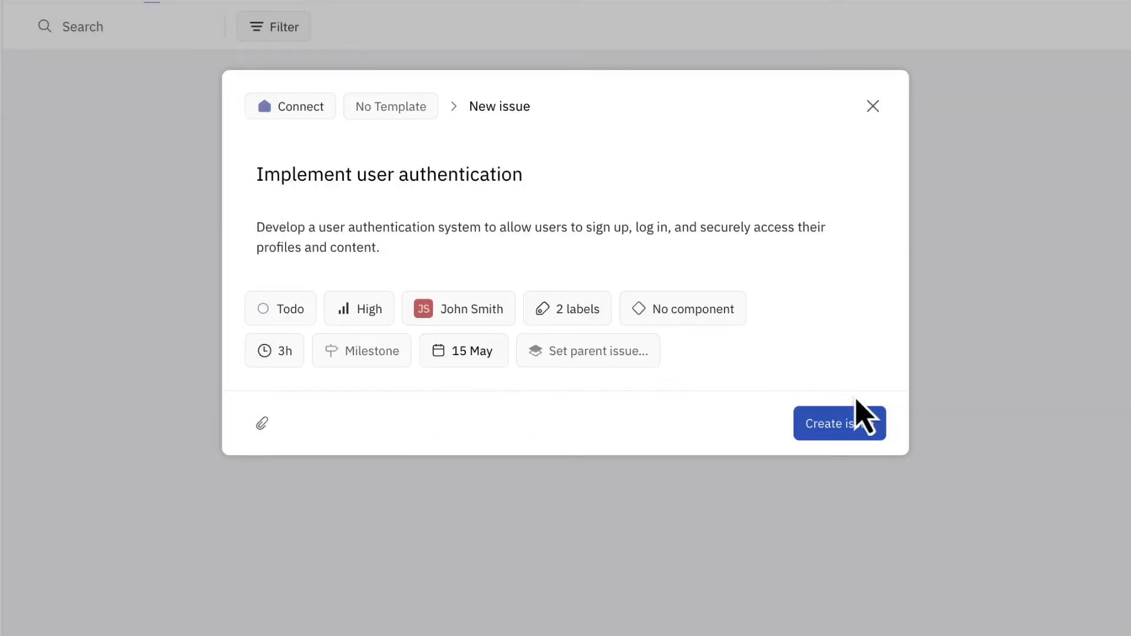
Create the drafted "Implement user authentication" issue and open it from the issue list
{"action": "left_click", "coordinate": [872, 425]}
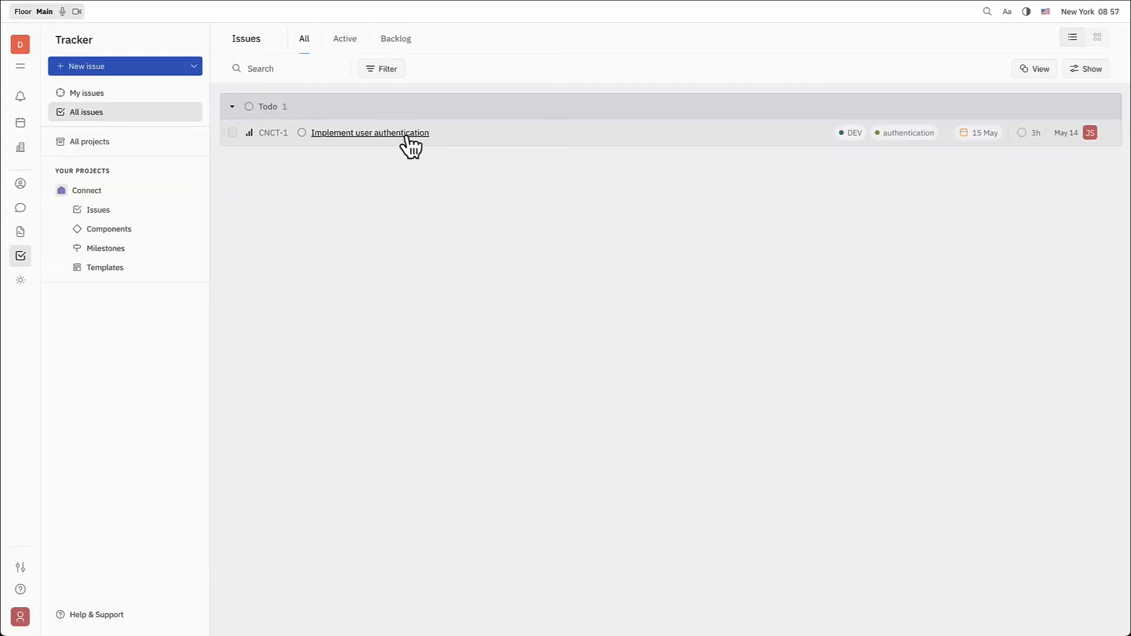
{"action": "left_click", "coordinate": [395, 134]}
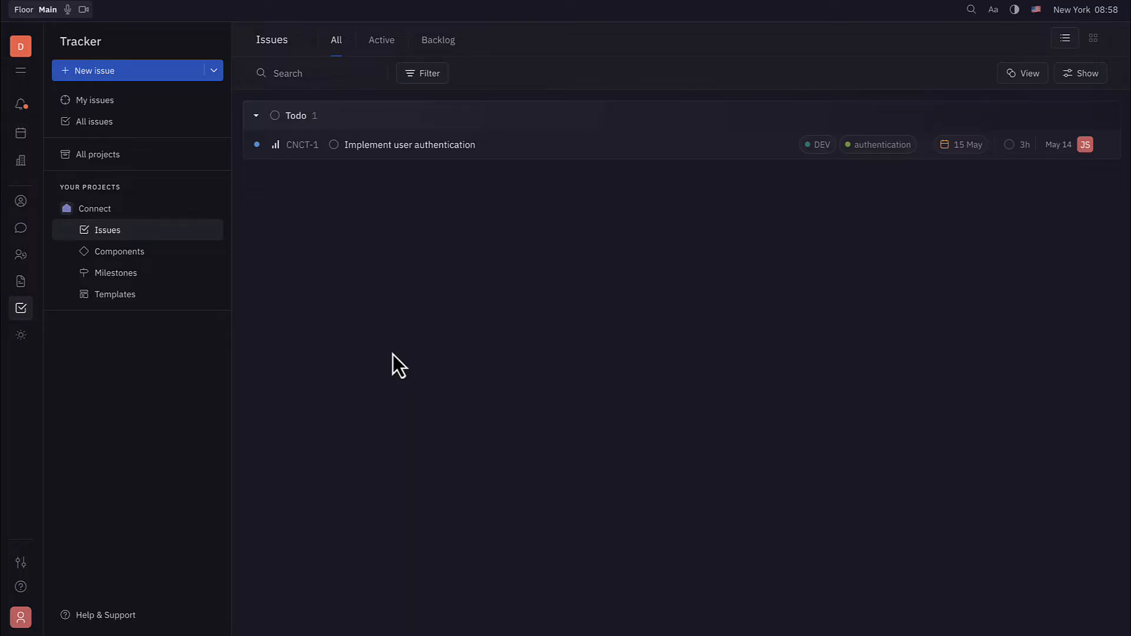
Open the CNCT-1 notification in the inbox and schedule its todo in the Planner for Tuesday, May 14, from 10:00 to 13:00
{"action": "left_click", "coordinate": [22, 105]}
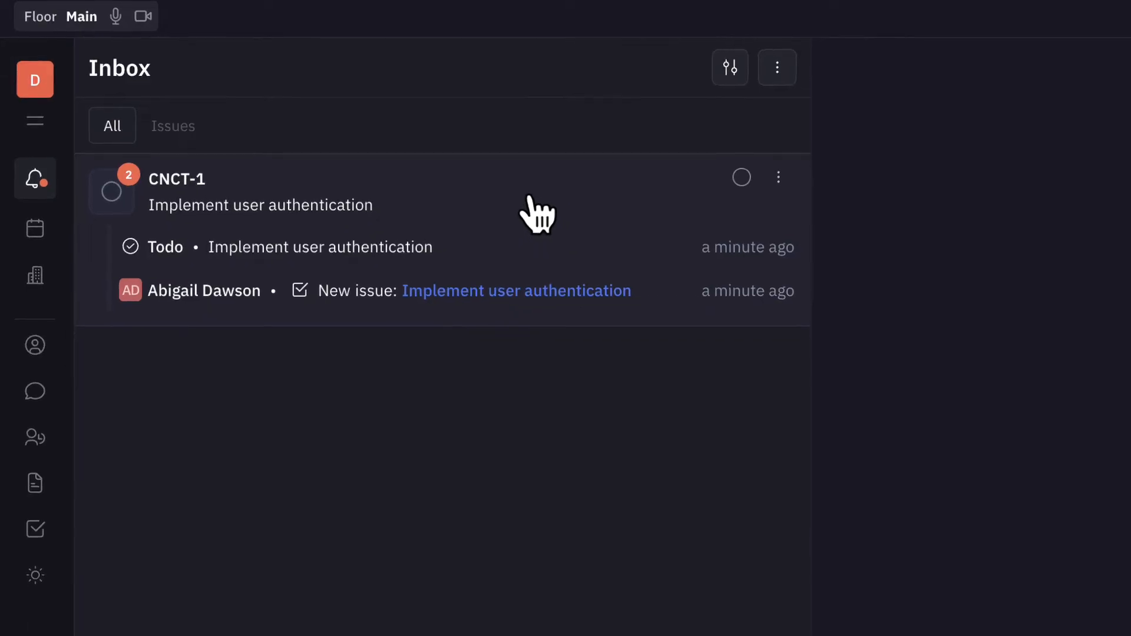
{"action": "left_click", "coordinate": [528, 200]}
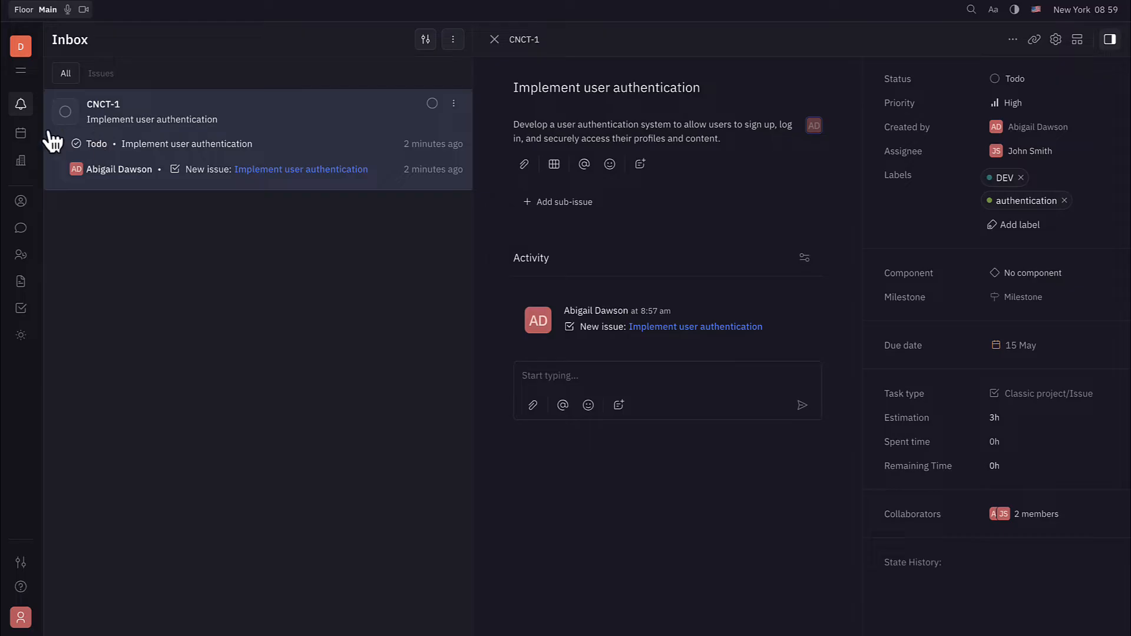
{"action": "left_click", "coordinate": [26, 135]}
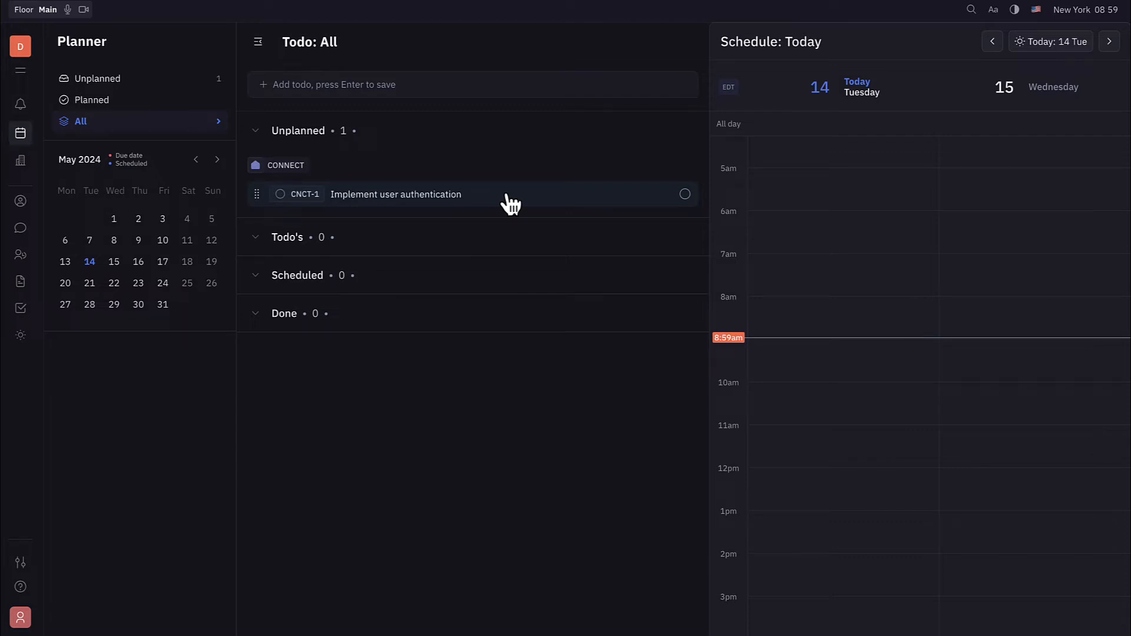
{"action": "left_click_drag", "start_coordinate": [510, 203], "coordinate": [830, 511]}
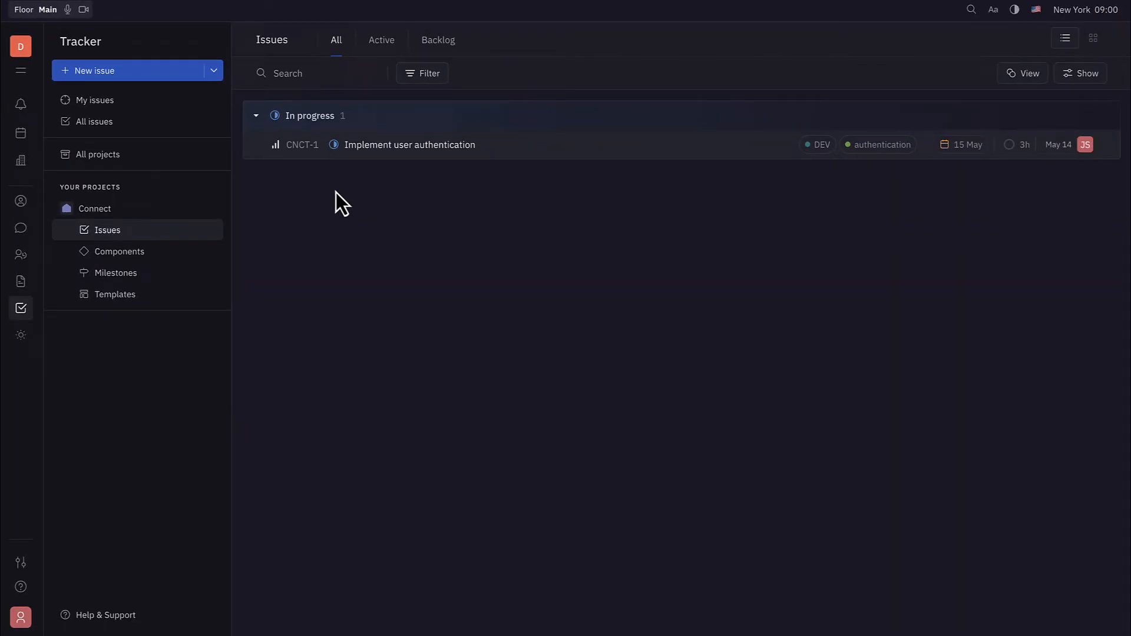
Add the description "Research user authentication security measures" to the scheduled "Implement user authentication" todo in the Planner
{"action": "left_click", "coordinate": [21, 133]}
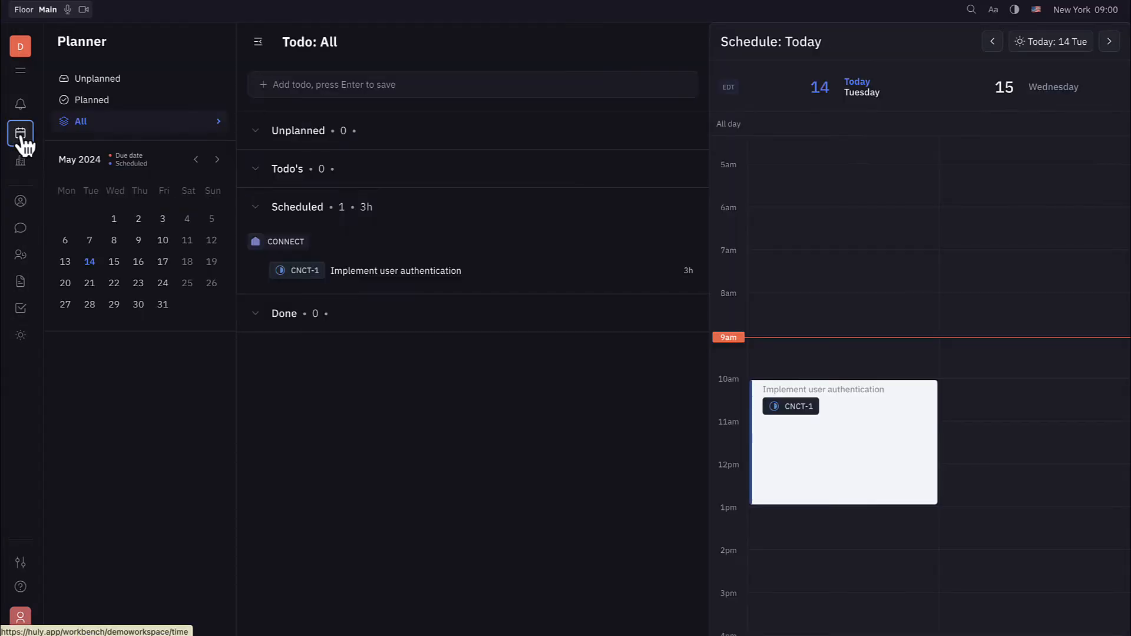
{"action": "mouse_move", "coordinate": [875, 459]}
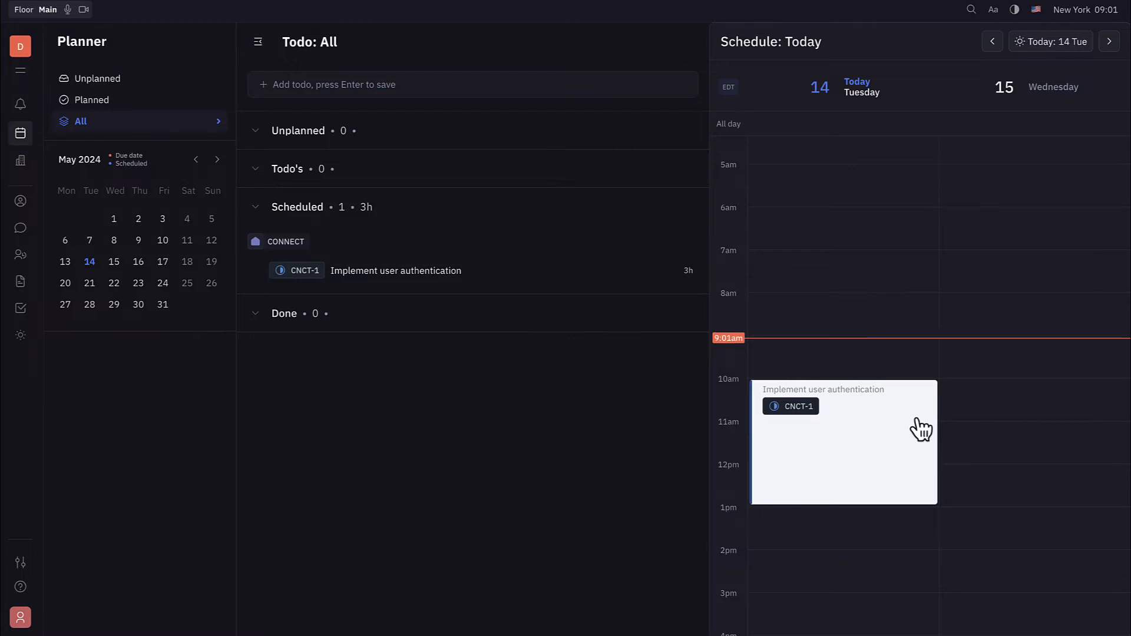
{"action": "left_click", "coordinate": [579, 283]}
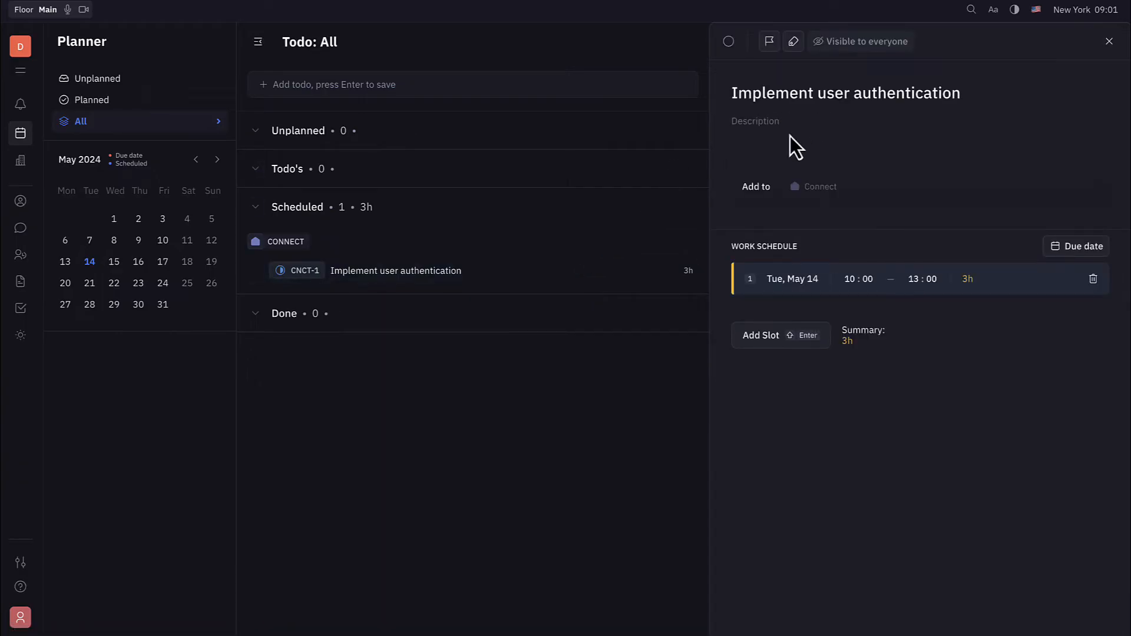
{"action": "left_click", "coordinate": [777, 127]}
{"action": "type", "text": "Research user authentication security measures"}
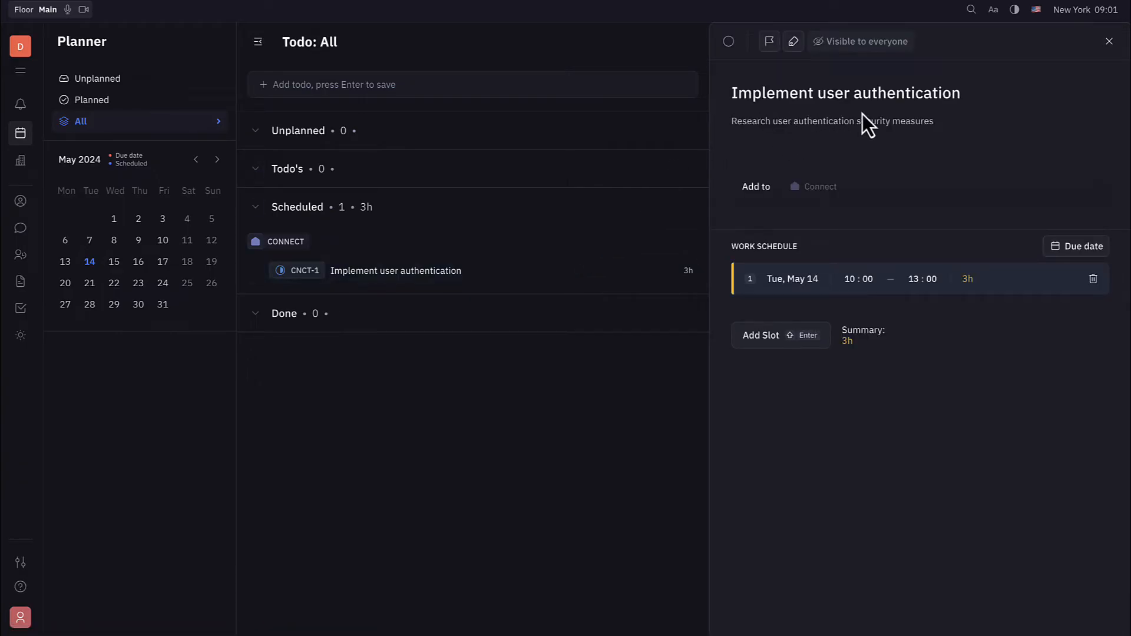
{"action": "left_click_drag", "start_coordinate": [929, 123], "coordinate": [732, 121]}
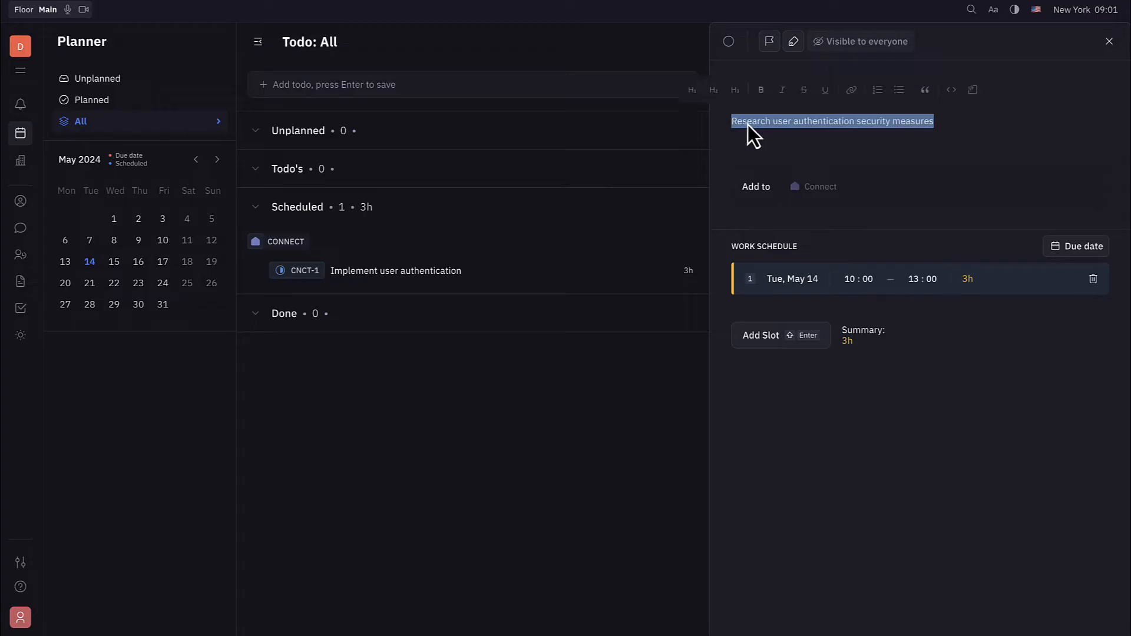
{"action": "left_click", "coordinate": [751, 127]}
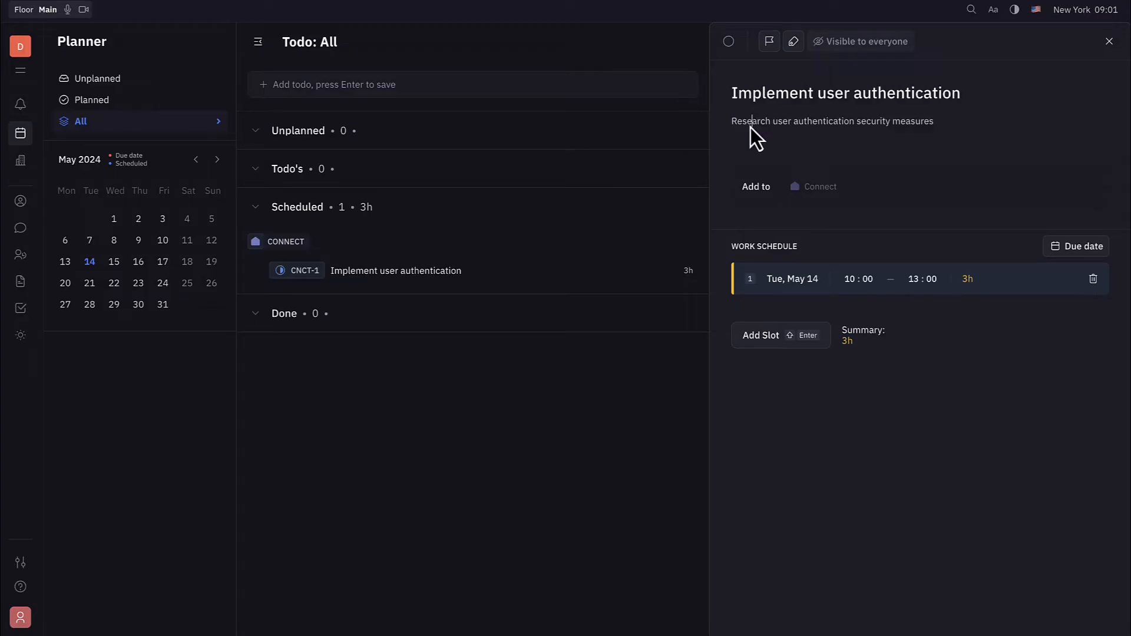
Open the "Implement user authentication" issue in Tracker and review its description and activity
{"action": "left_click", "coordinate": [26, 309]}
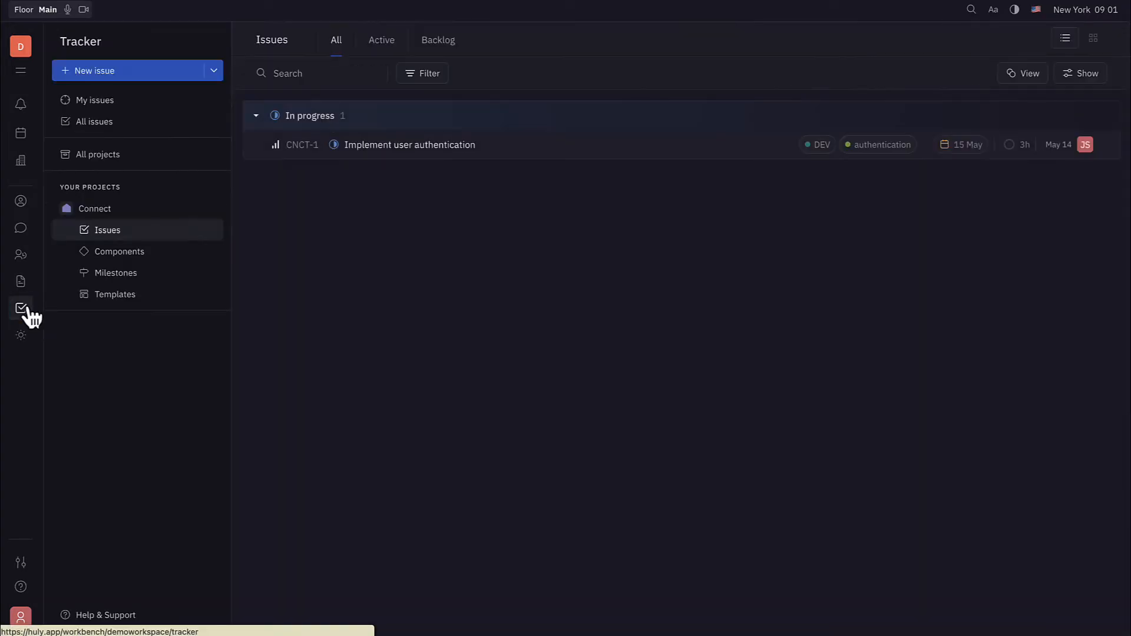
{"action": "left_click", "coordinate": [402, 152]}
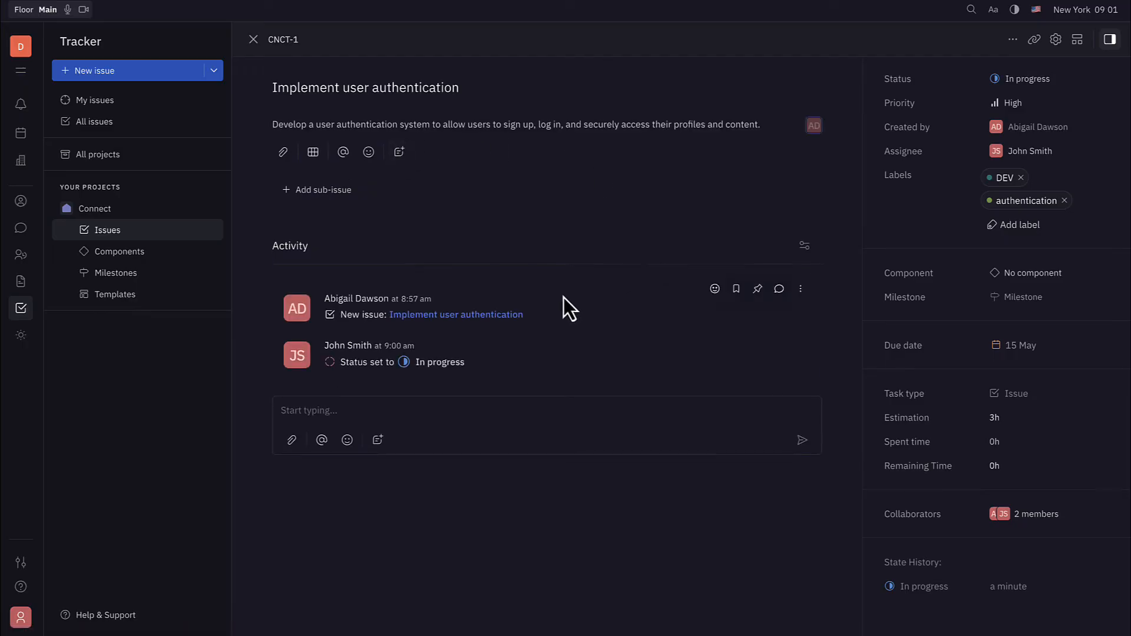
{"action": "mouse_move", "coordinate": [377, 284]}
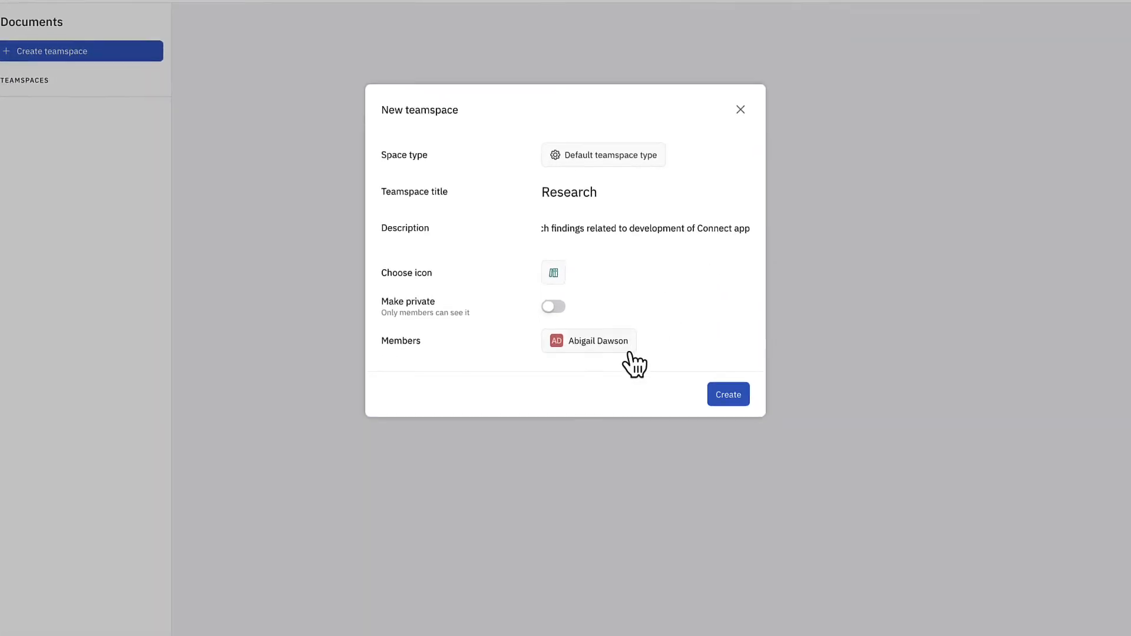
Add the other teammate as a member of the new "Research" teamspace and create the teamspace
{"action": "left_click", "coordinate": [628, 356]}
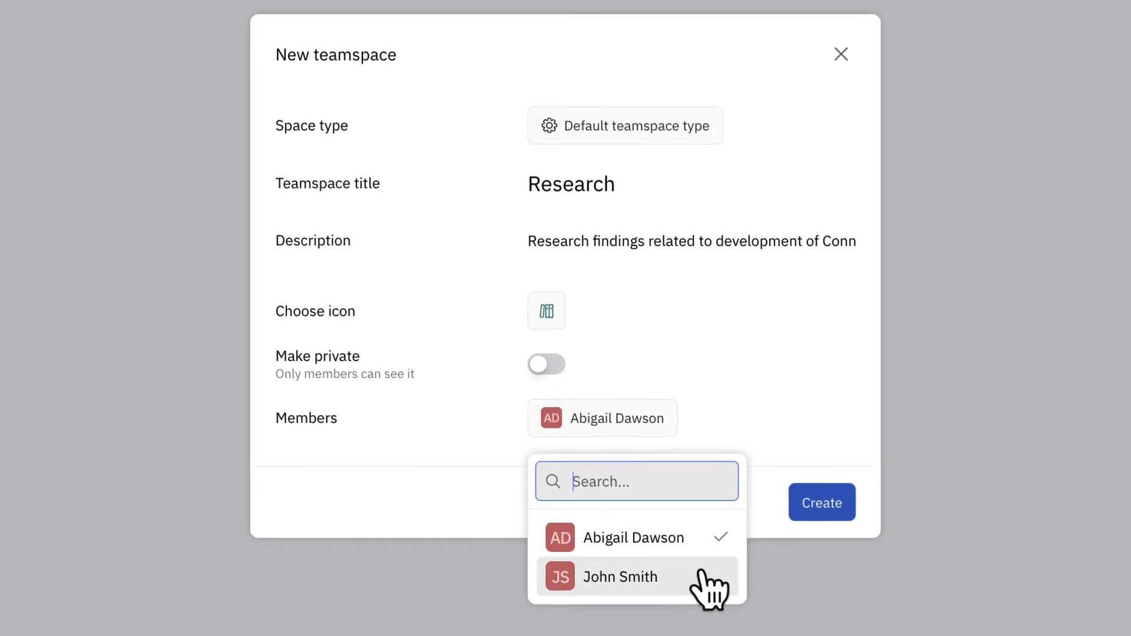
{"action": "left_click", "coordinate": [710, 582]}
{"action": "left_click", "coordinate": [824, 504]}
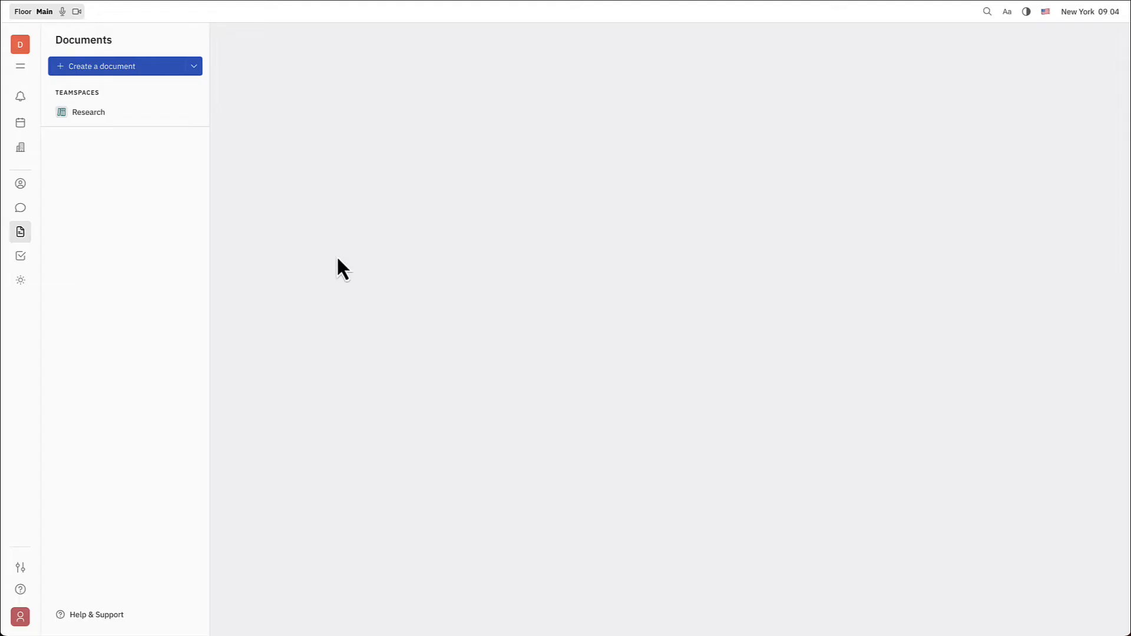
Create a document titled "Preliminary Research Findings" in the Research teamspace
{"action": "left_click", "coordinate": [150, 69]}
{"action": "type", "text": "Preliminary Research Findings"}
{"action": "left_click", "coordinate": [760, 203]}
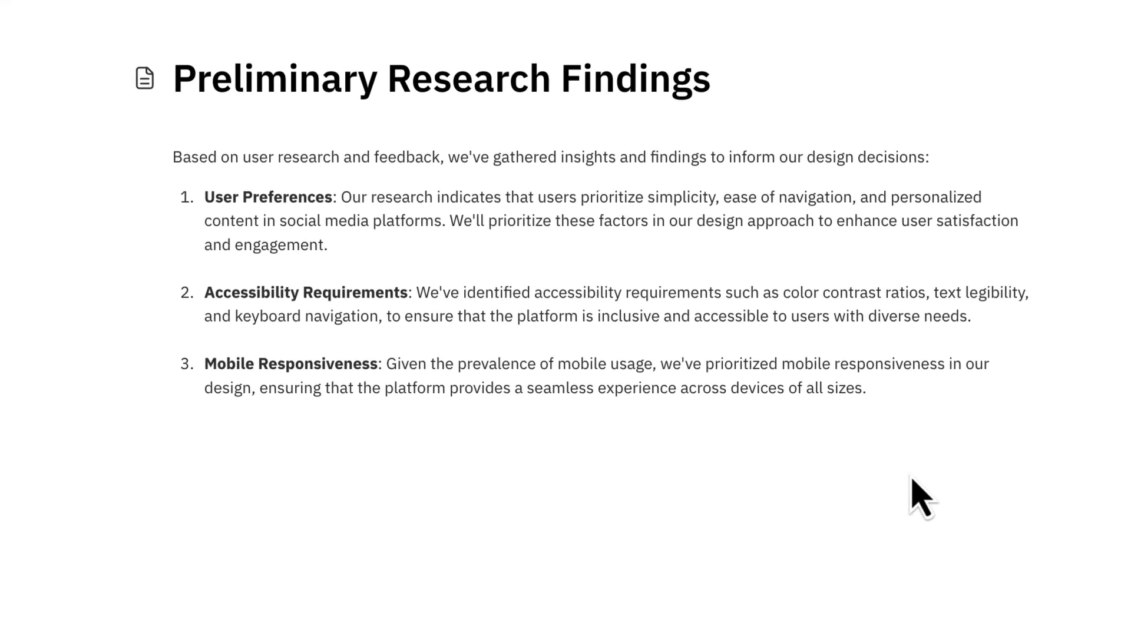
Add the level-3 heading "Initial findings" above the body text and make "user research and feedback" bold in the opening sentence
{"action": "key", "text": "Return"}
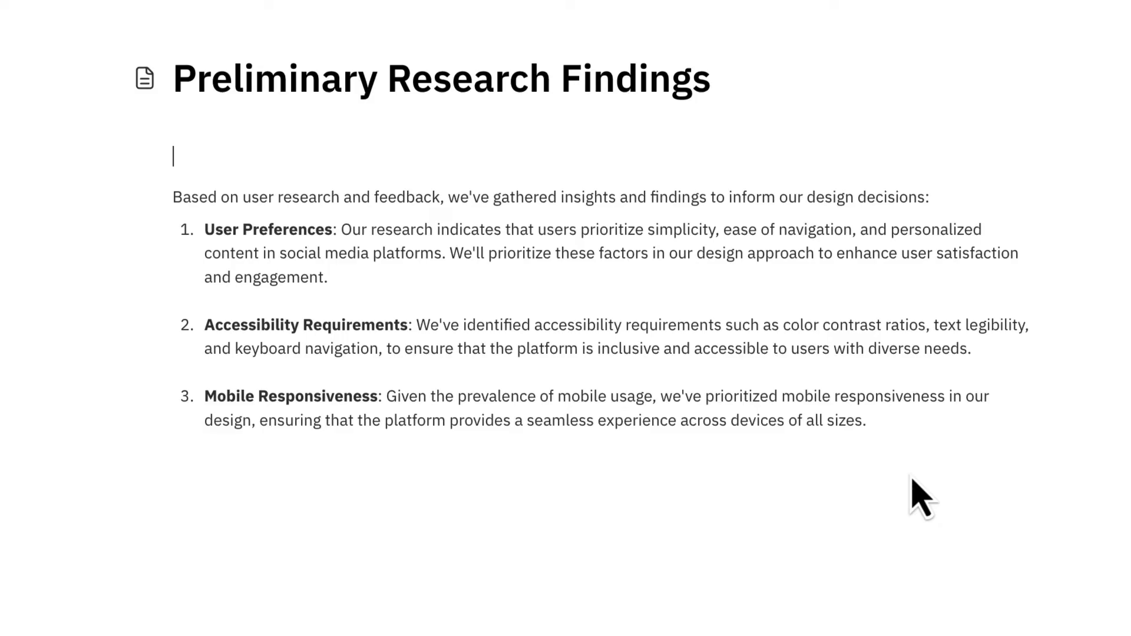
{"action": "type", "text": "### Initial finding"}
{"action": "type", "text": "s"}
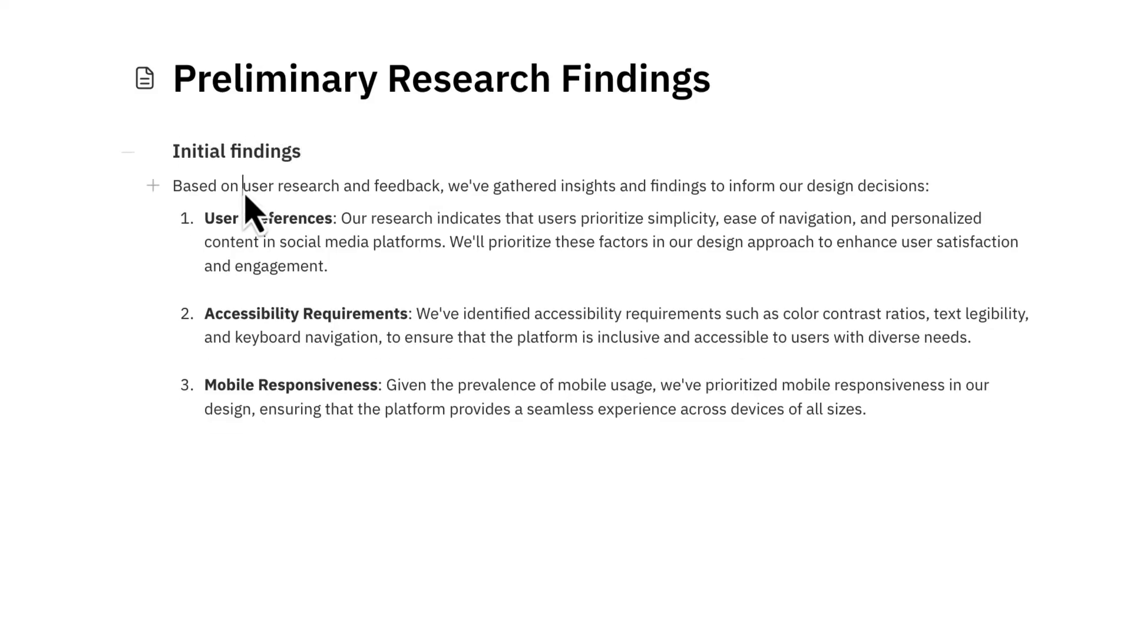
{"action": "left_click_drag", "start_coordinate": [243, 187], "coordinate": [442, 197]}
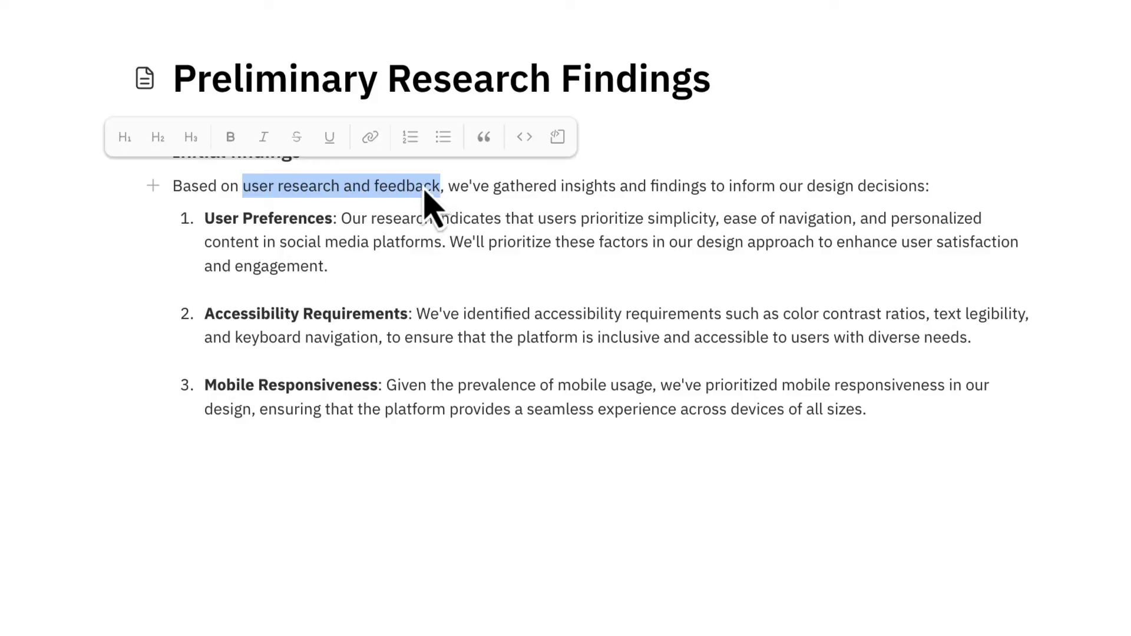
{"action": "left_click", "coordinate": [231, 138]}
Insert a separator line below the numbered findings and add the heading "Action Items" beneath it
{"action": "scroll", "coordinate": [294, 413], "scroll_direction": "down", "scroll_amount": 3}
{"action": "left_click", "coordinate": [156, 399]}
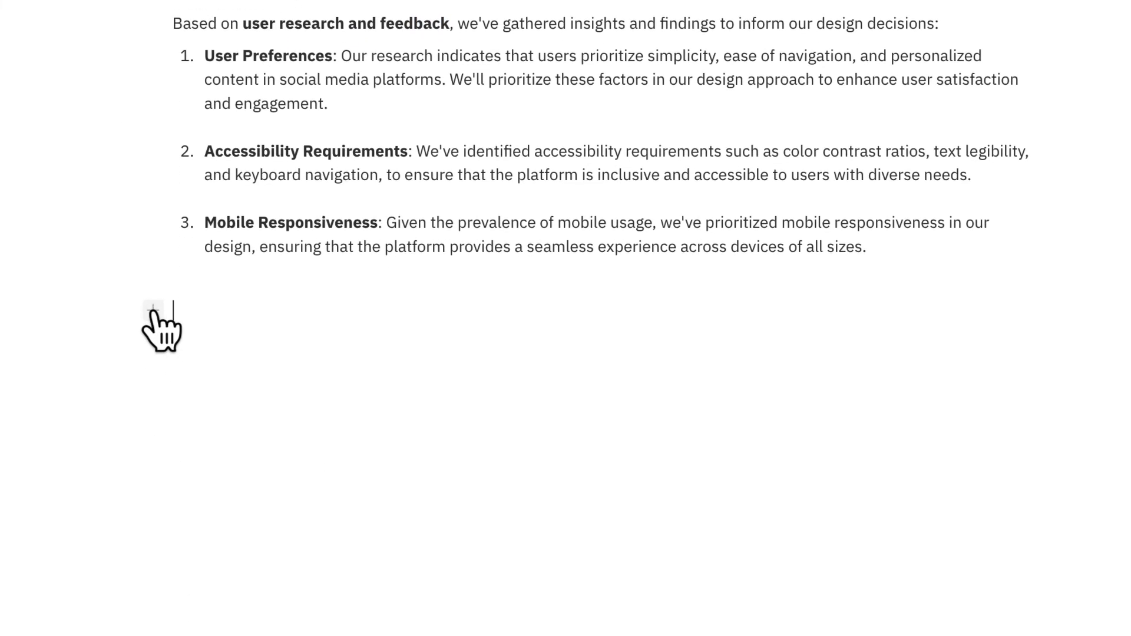
{"action": "left_click", "coordinate": [153, 311]}
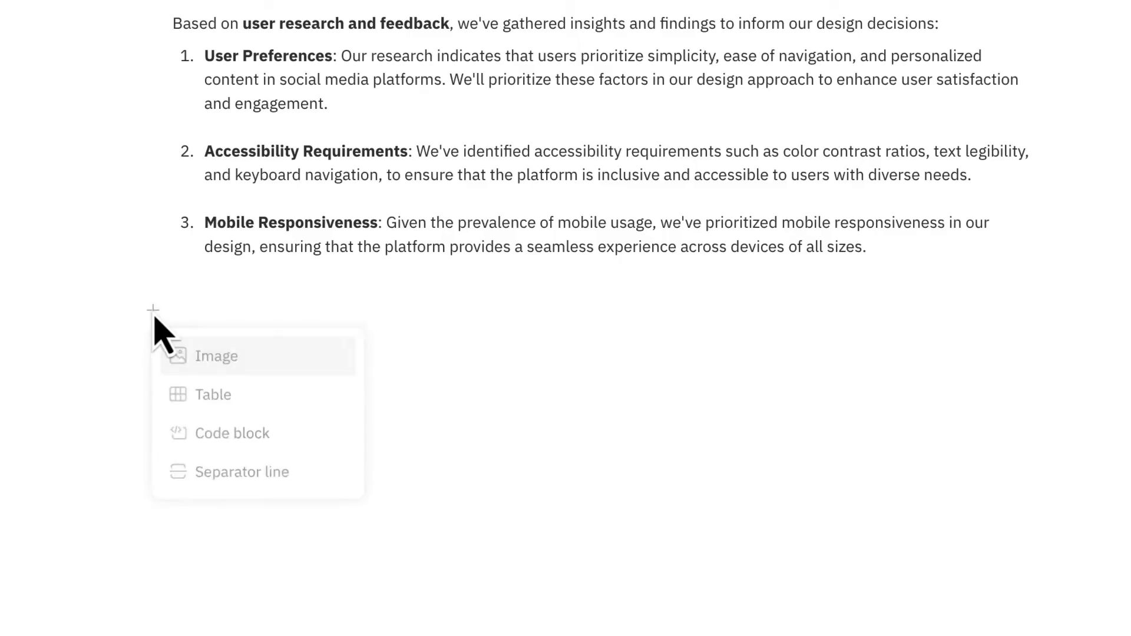
{"action": "left_click", "coordinate": [298, 471]}
{"action": "type", "text": "Action Items"}
{"action": "key", "text": "Return"}
{"action": "scroll", "coordinate": [377, 462], "scroll_direction": "down", "scroll_amount": 3}
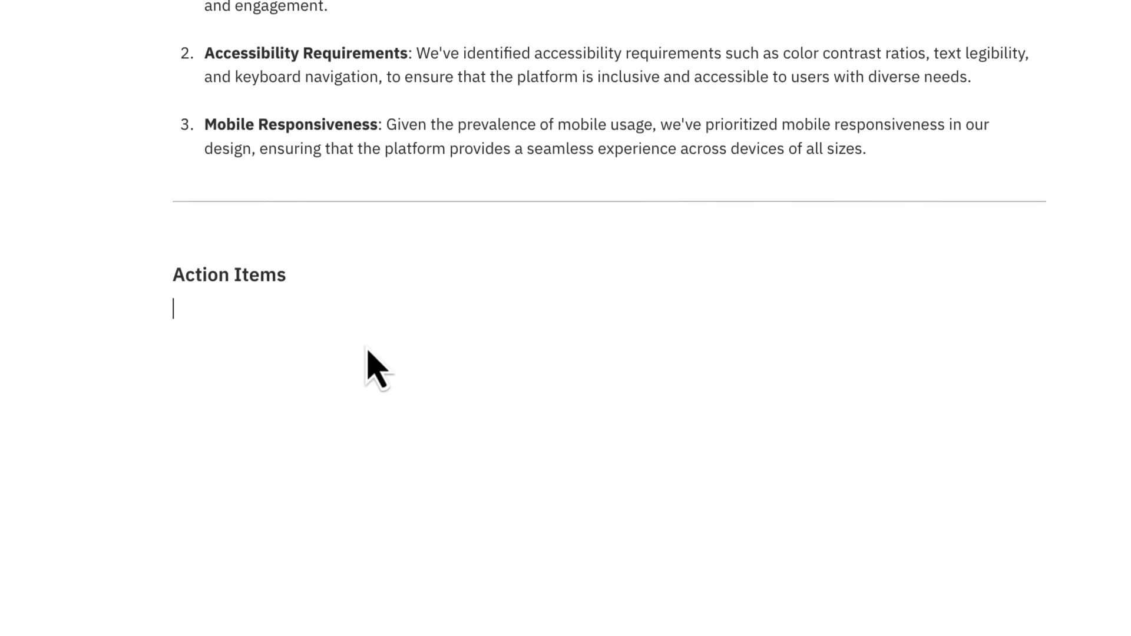
Add a checklist under Action Items with "Schedule user research sessions" and "Conduct usability testing"
{"action": "type", "text": "[] "}
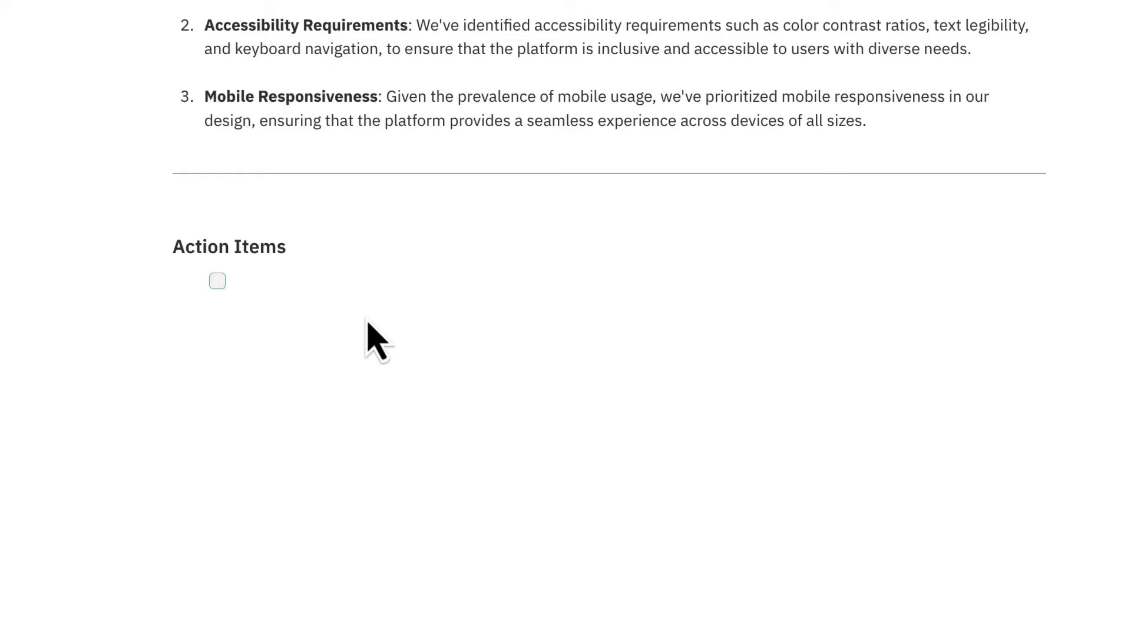
{"action": "type", "text": "Schedule user research sessions"}
{"action": "key", "text": "Return"}
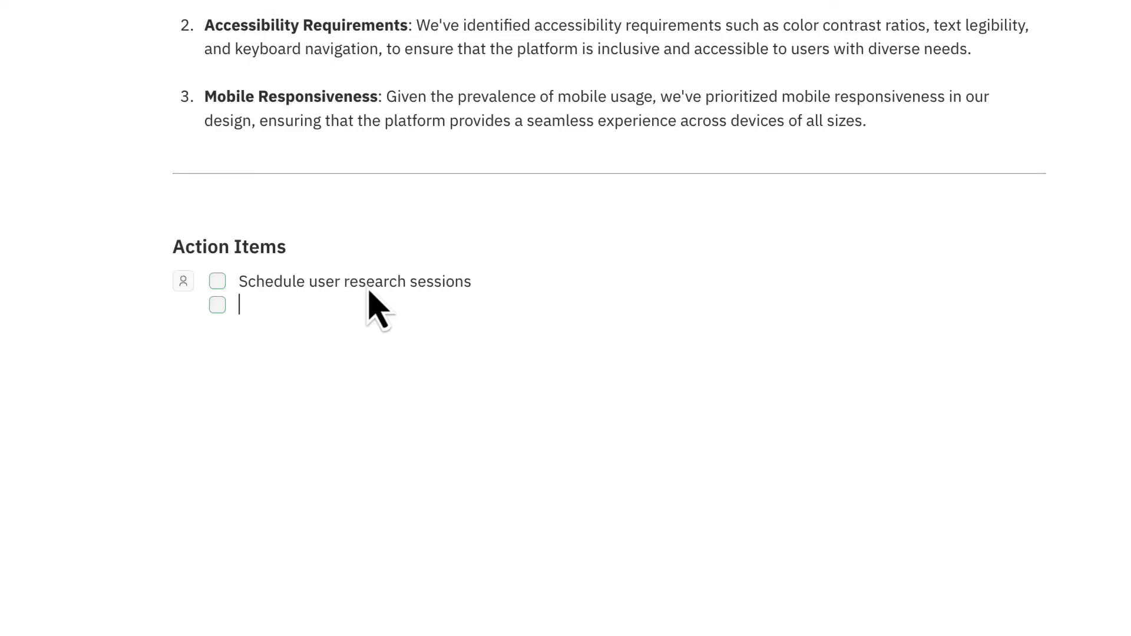
{"action": "type", "text": "Conduct usability testing"}
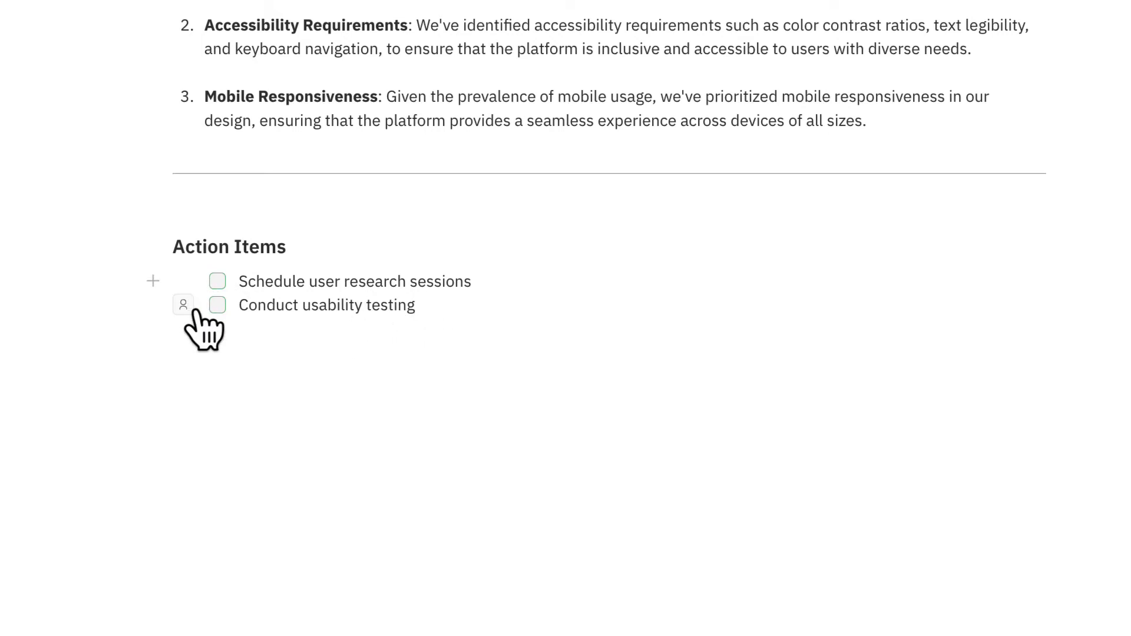
Assign "Schedule user research sessions" to the invited teammate and "Conduct usability testing" to the document's author
{"action": "left_click", "coordinate": [184, 281]}
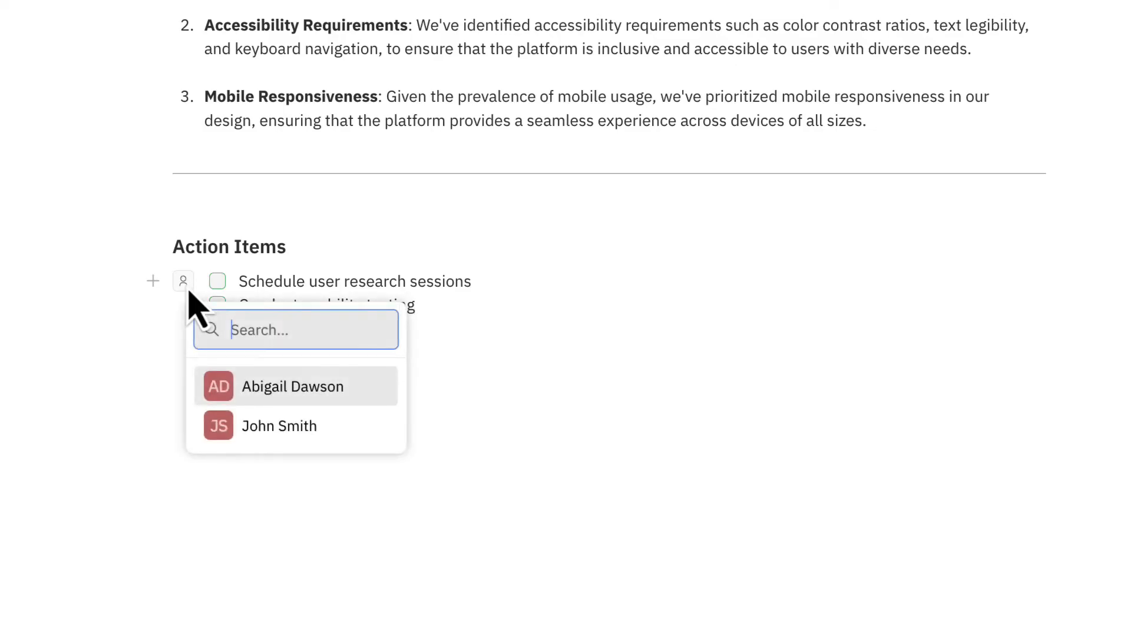
{"action": "left_click", "coordinate": [369, 428]}
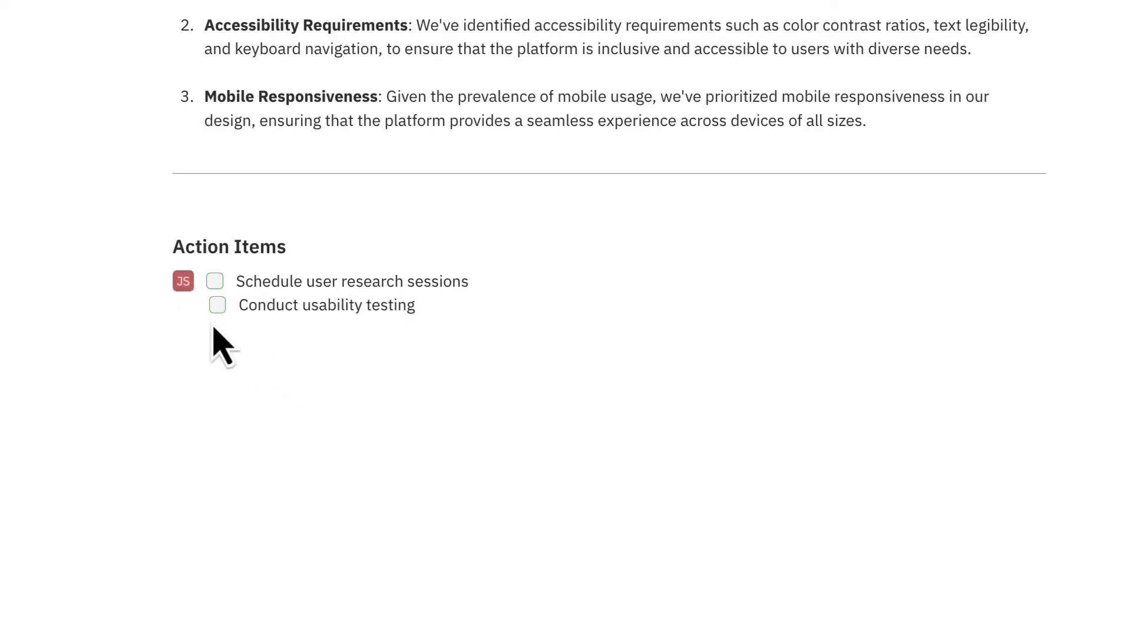
{"action": "left_click", "coordinate": [184, 305]}
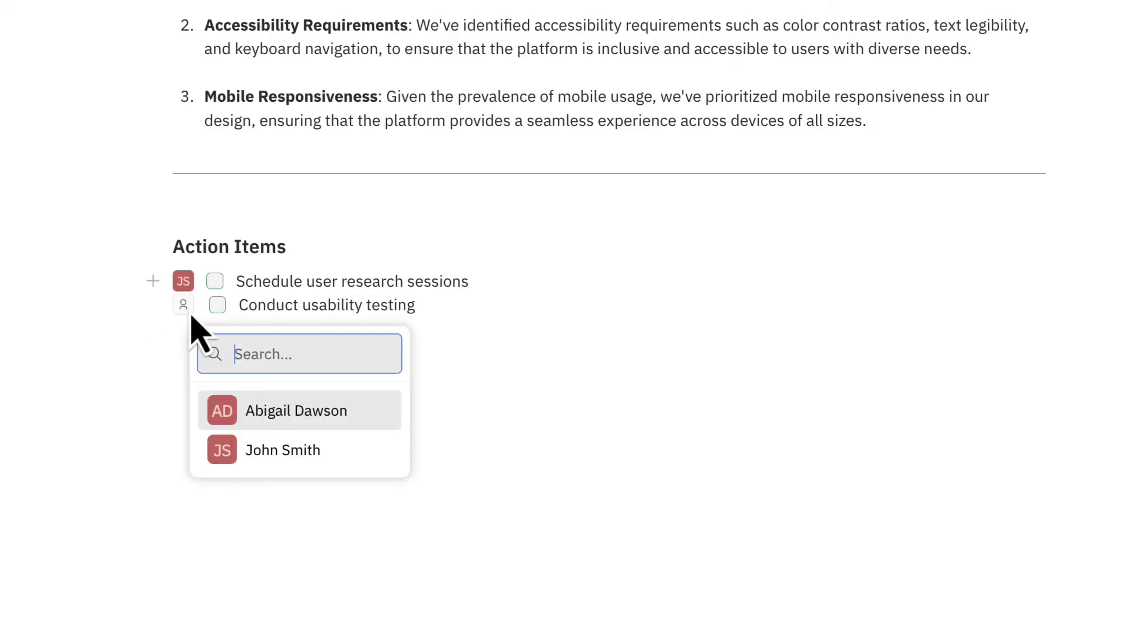
{"action": "left_click", "coordinate": [394, 427]}
Mention the invited teammate below the checklist with the question "Do you have any action items to add?"
{"action": "key", "text": "Return"}
{"action": "key", "text": "Return"}
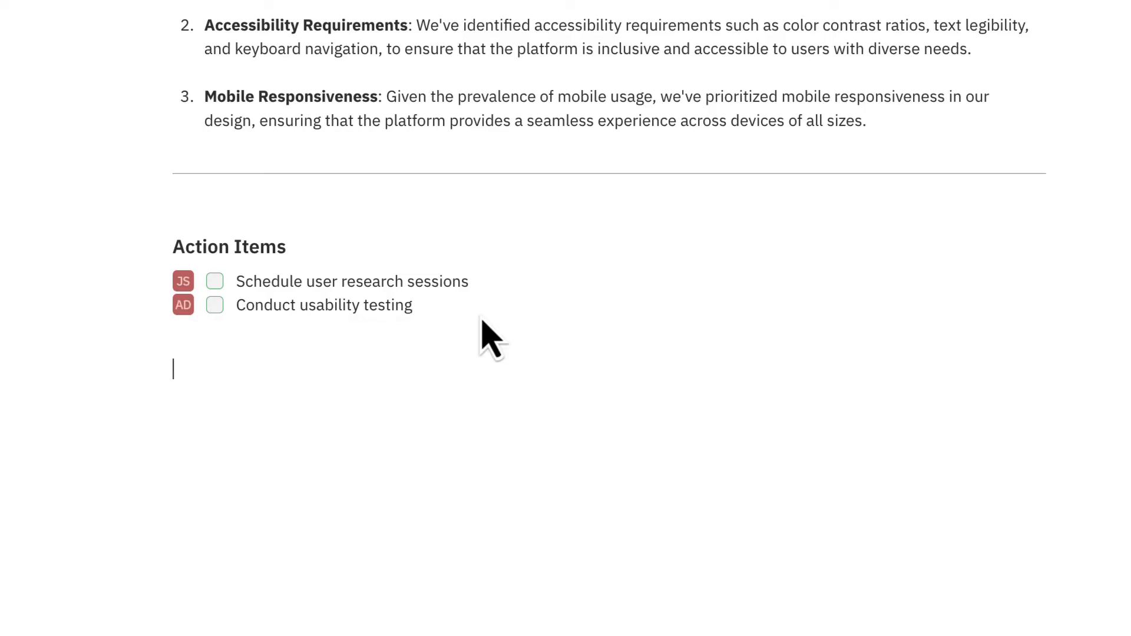
{"action": "type", "text": "@John"}
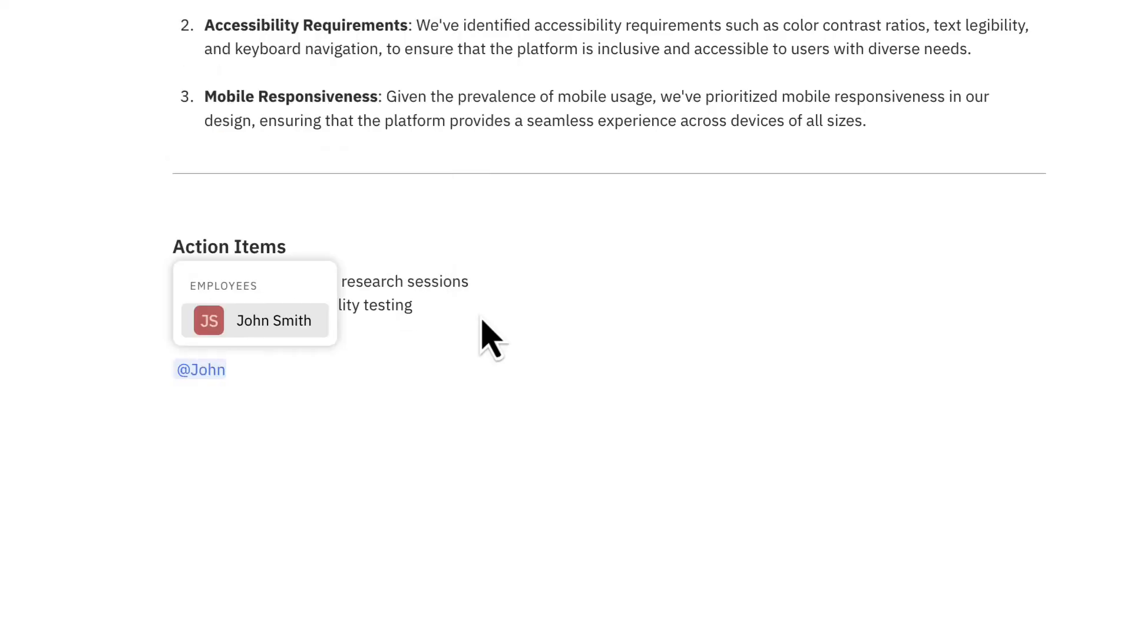
{"action": "key", "text": "Return"}
{"action": "type", "text": "Do you have any action items to add?"}
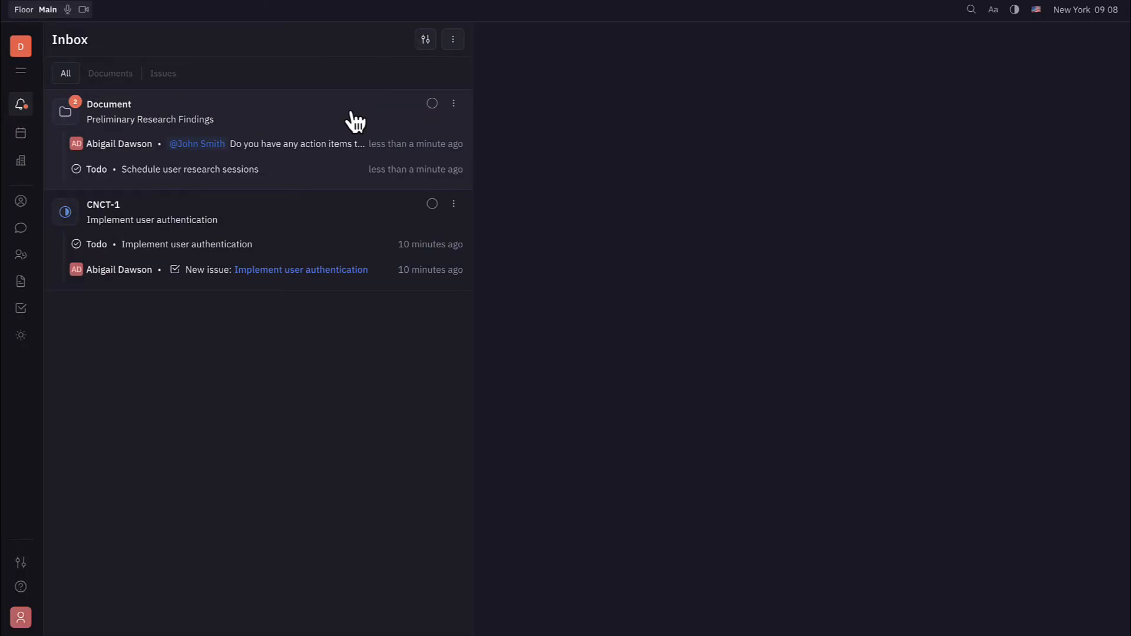
Open the "Preliminary Research Findings" document from its inbox notification and check the assigned action item in the Planner
{"action": "left_click", "coordinate": [355, 122]}
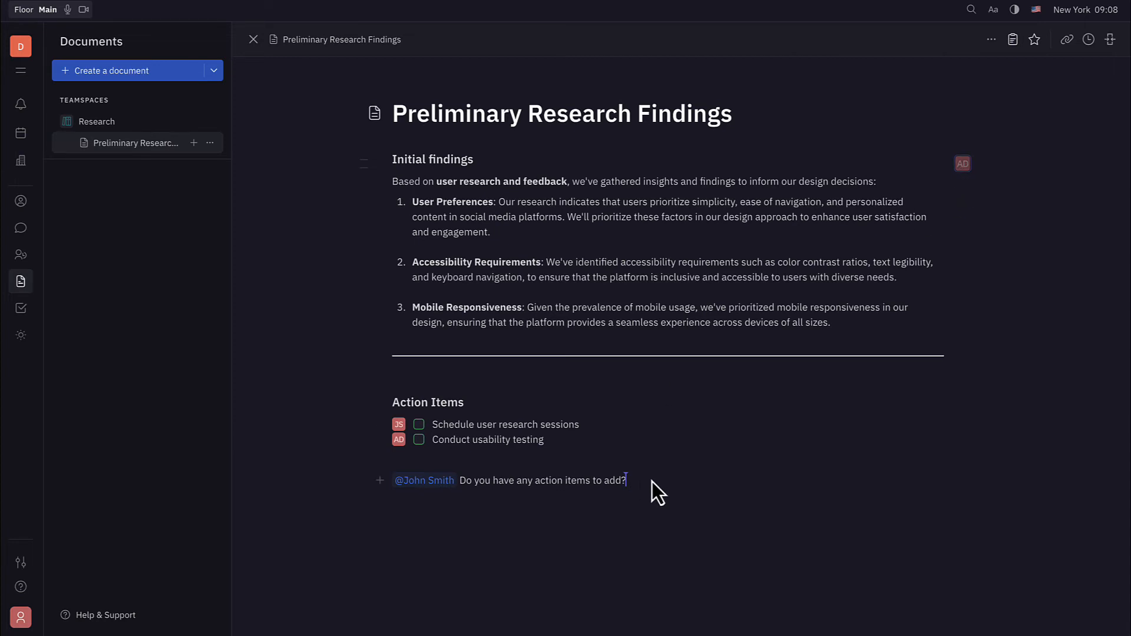
{"action": "left_click", "coordinate": [20, 134]}
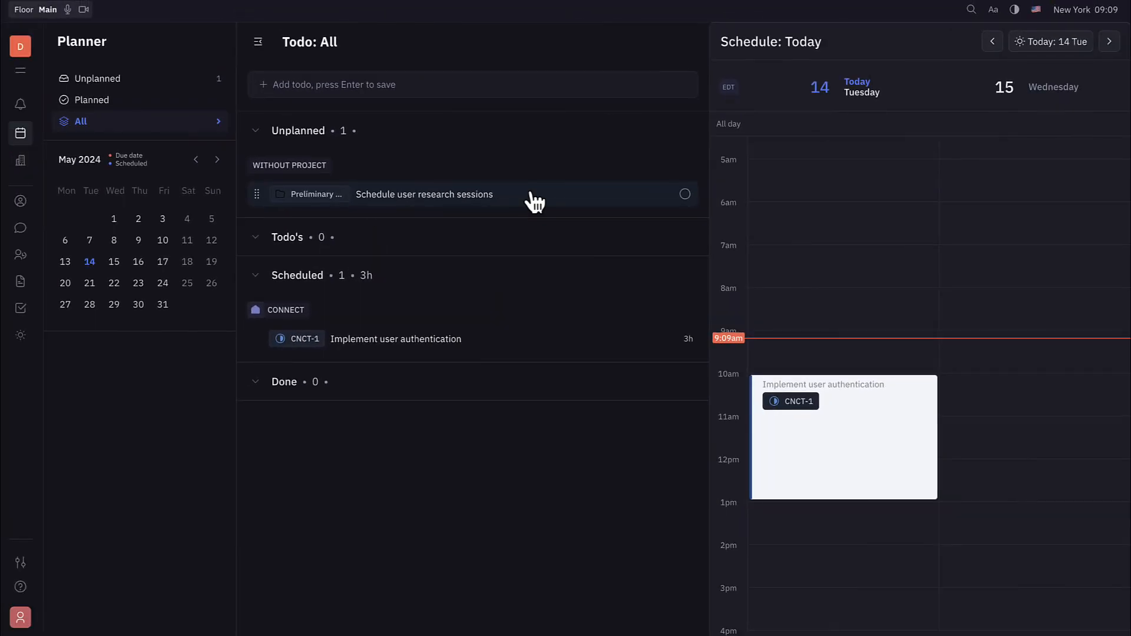
Schedule "Schedule user research sessions" for Wednesday, May 15, 10:00 to 12:00, and a new "Meeting" to-do for 12:00 to 13:00 that day
{"action": "left_click_drag", "start_coordinate": [534, 204], "coordinate": [1012, 457]}
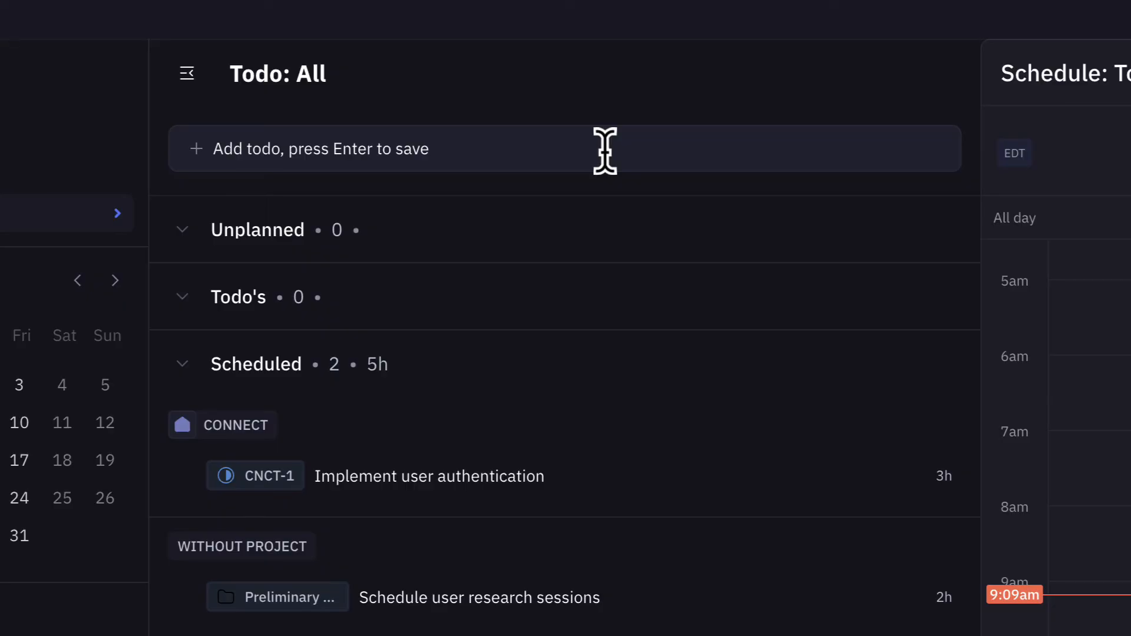
{"action": "left_click", "coordinate": [604, 150]}
{"action": "type", "text": "Meeting"}
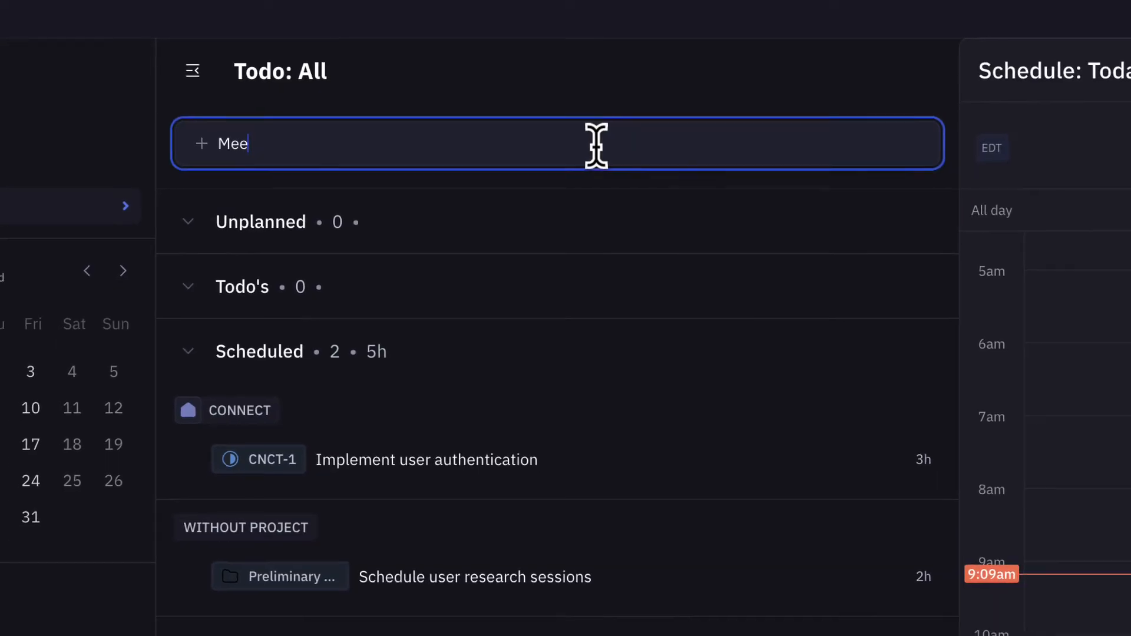
{"action": "key", "text": "Return"}
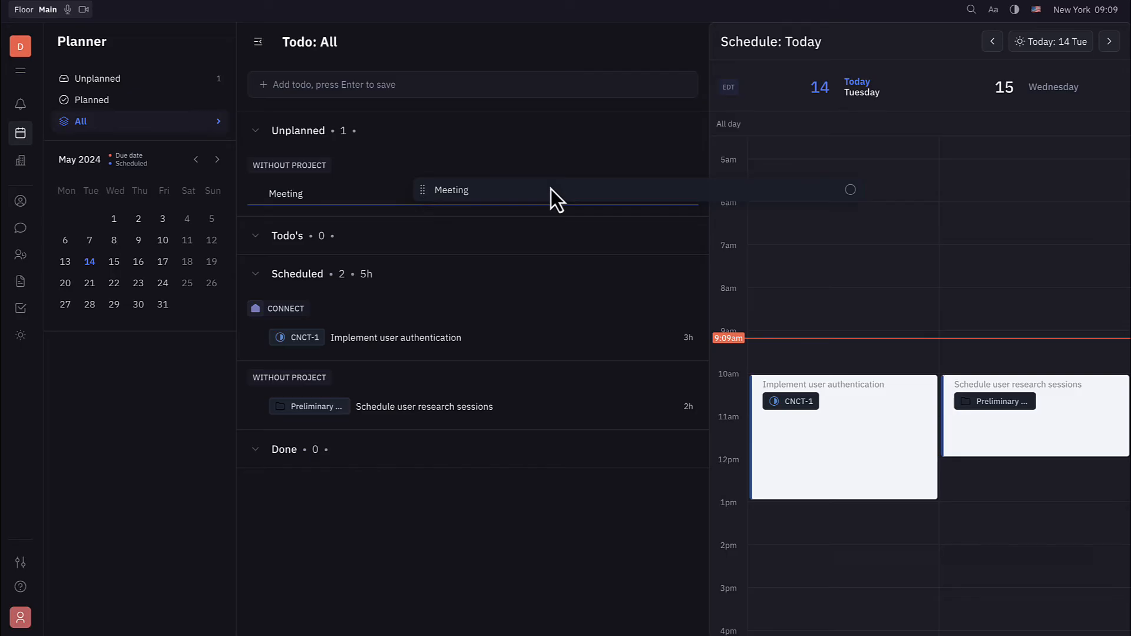
{"action": "left_click_drag", "start_coordinate": [550, 189], "coordinate": [985, 495]}
Change the scheduled Meeting's visibility to "Only visible to you"
{"action": "left_click", "coordinate": [1024, 479]}
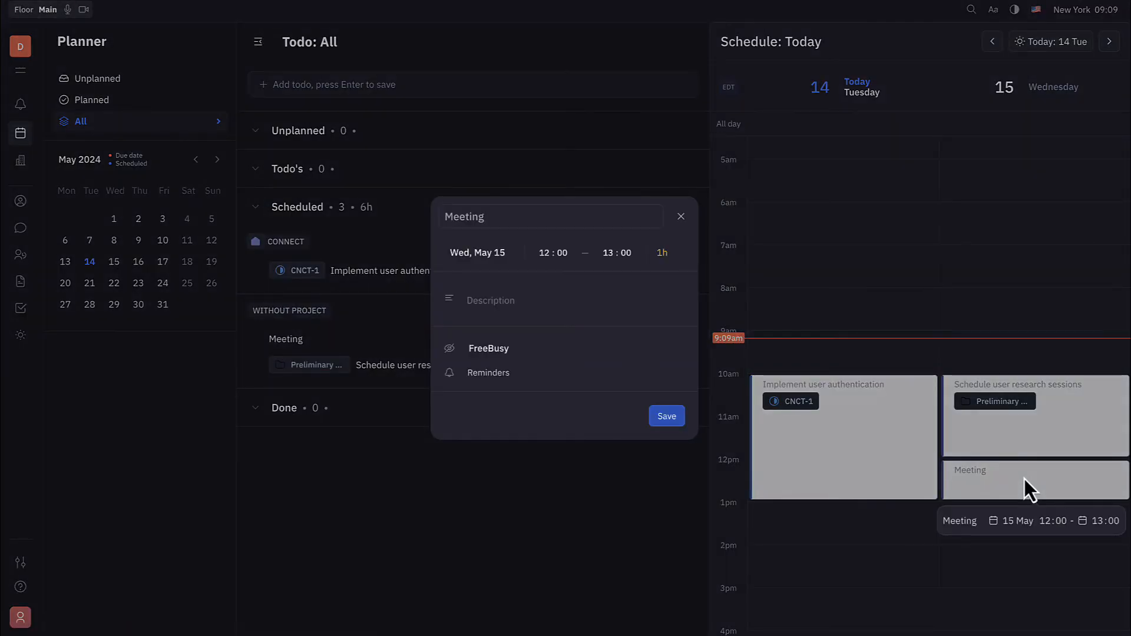
{"action": "left_click", "coordinate": [515, 356]}
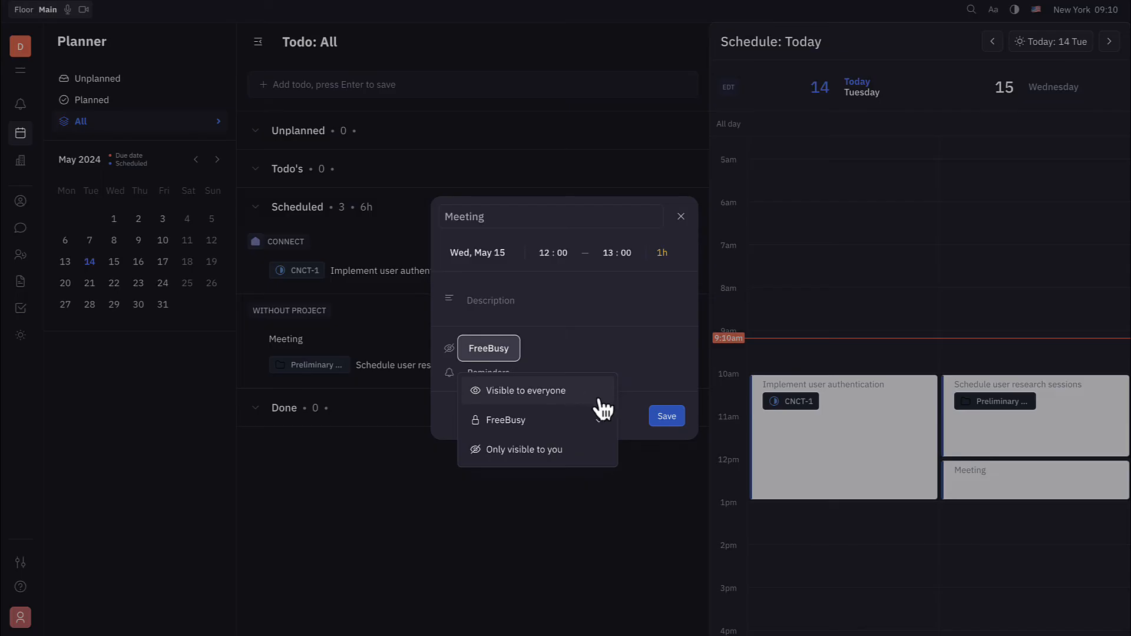
{"action": "left_click", "coordinate": [600, 462]}
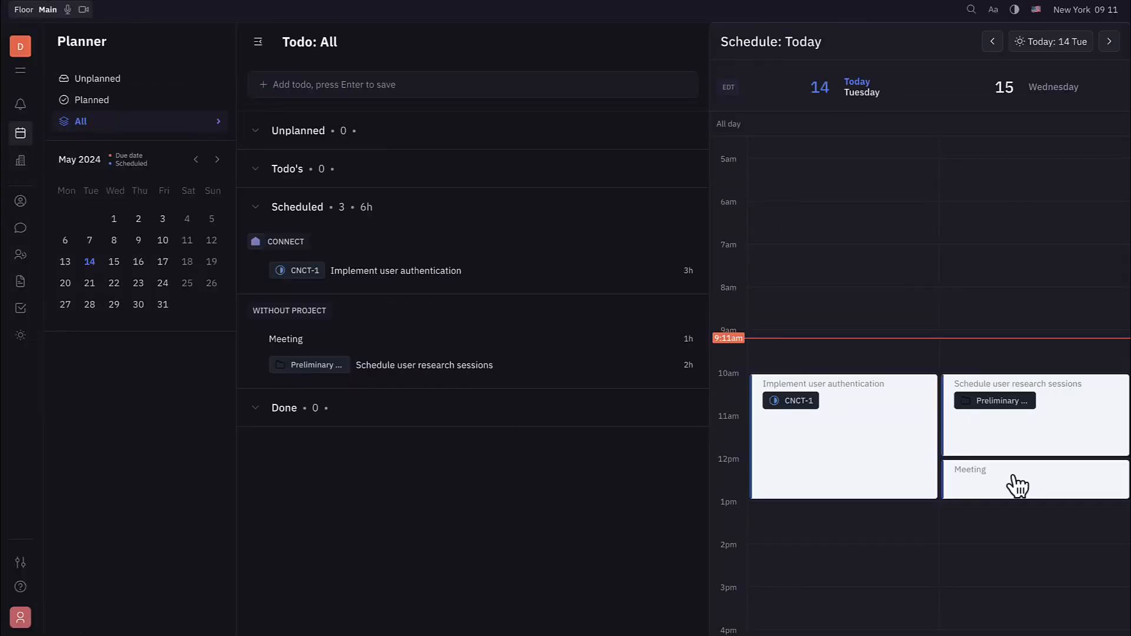
Set the Meeting's visibility to FreeBusy and save the event
{"action": "left_click", "coordinate": [1012, 476]}
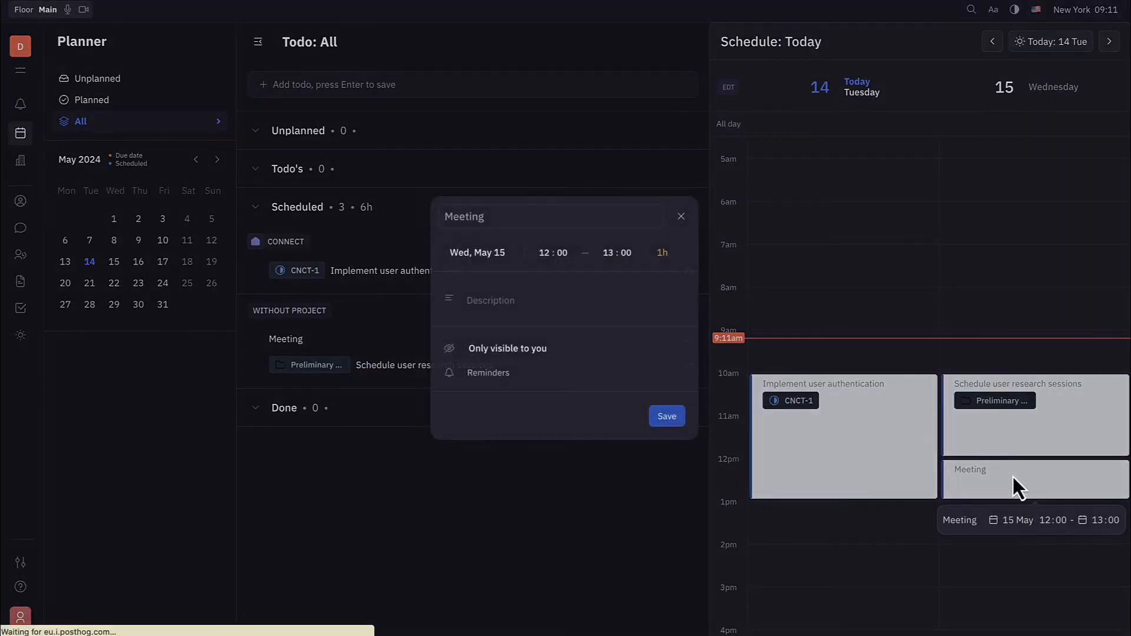
{"action": "left_click", "coordinate": [557, 353]}
{"action": "left_click", "coordinate": [575, 422]}
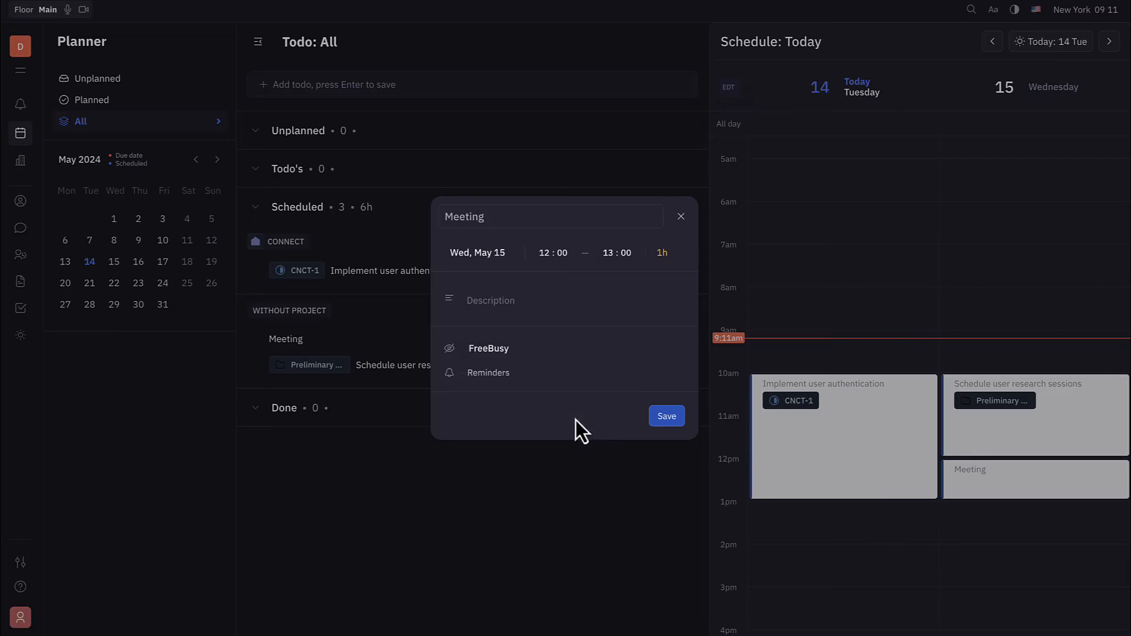
{"action": "left_click", "coordinate": [666, 418]}
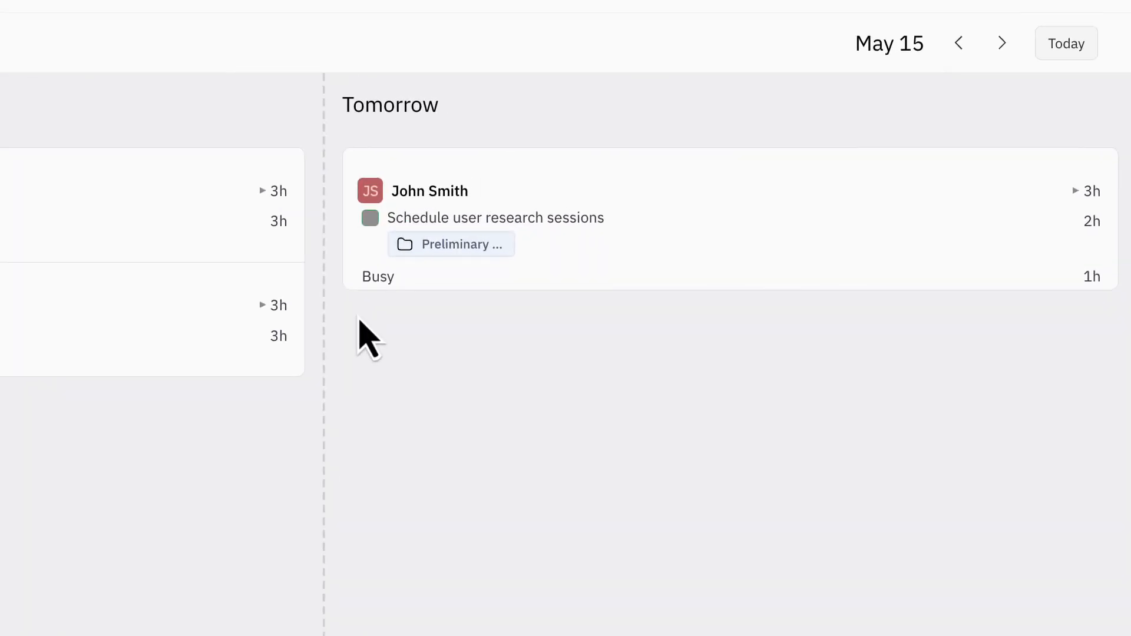
Review the Connect team's agenda for today and tomorrow in the Team Planner, and view the team calendar
{"action": "left_click", "coordinate": [1077, 202]}
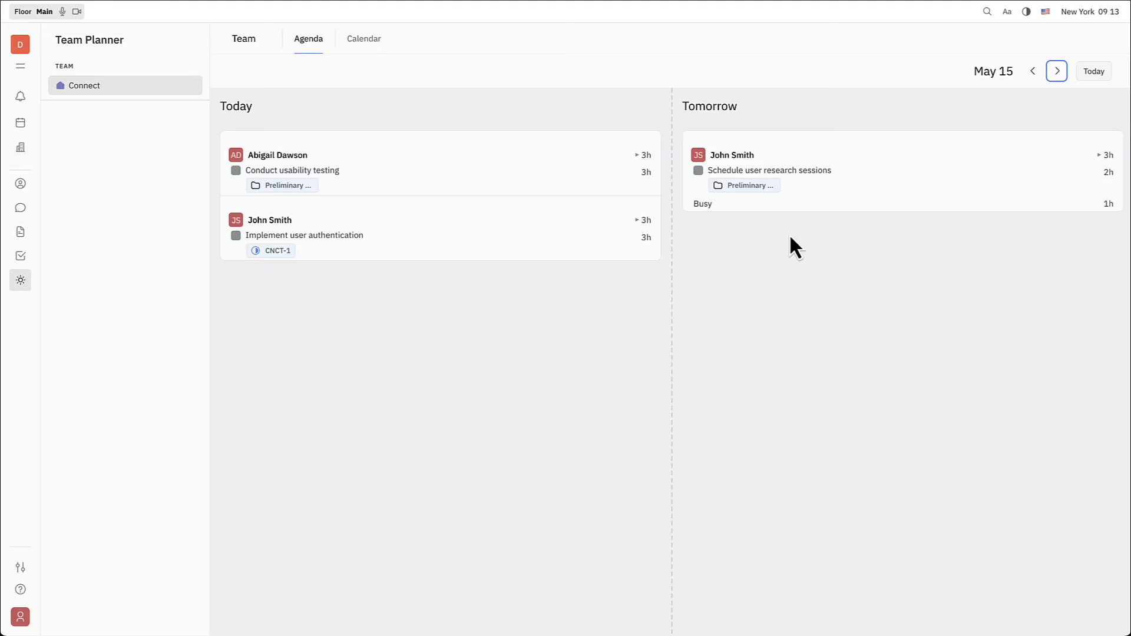
{"action": "left_click", "coordinate": [374, 53]}
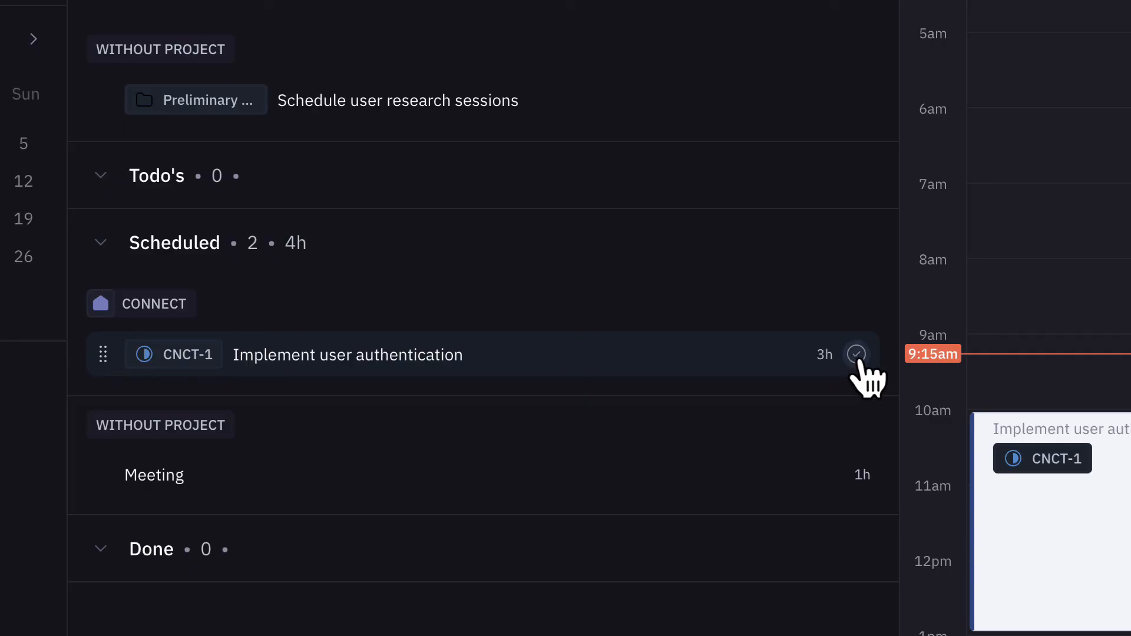
Mark the "Implement user authentication" to-do as done in the Planner and open the issue tracker
{"action": "left_click", "coordinate": [856, 354]}
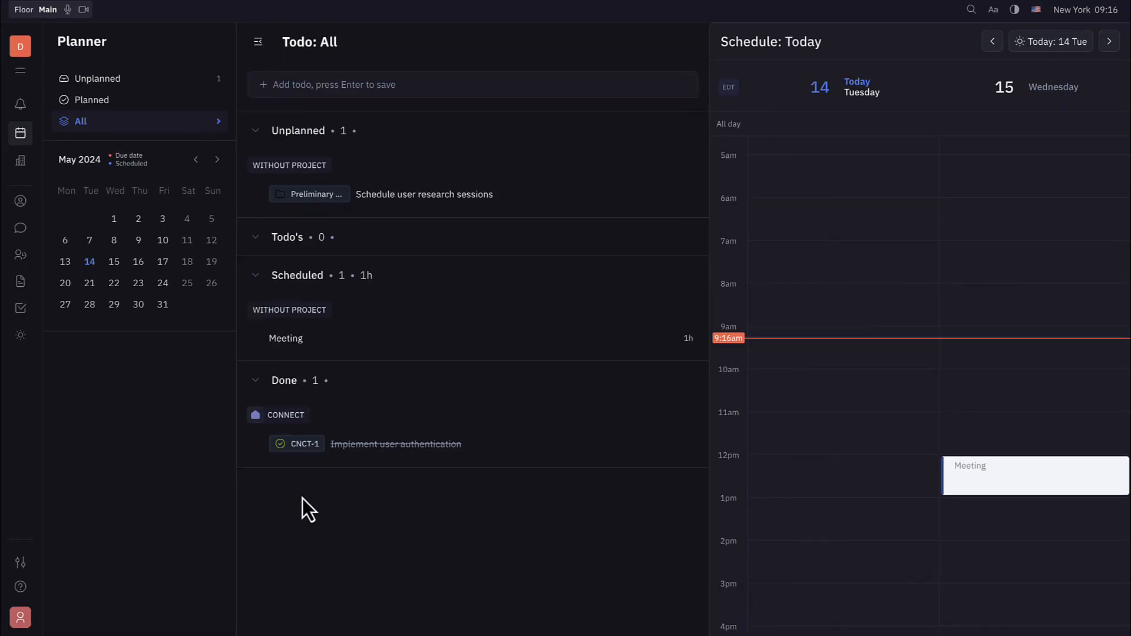
{"action": "left_click", "coordinate": [20, 308]}
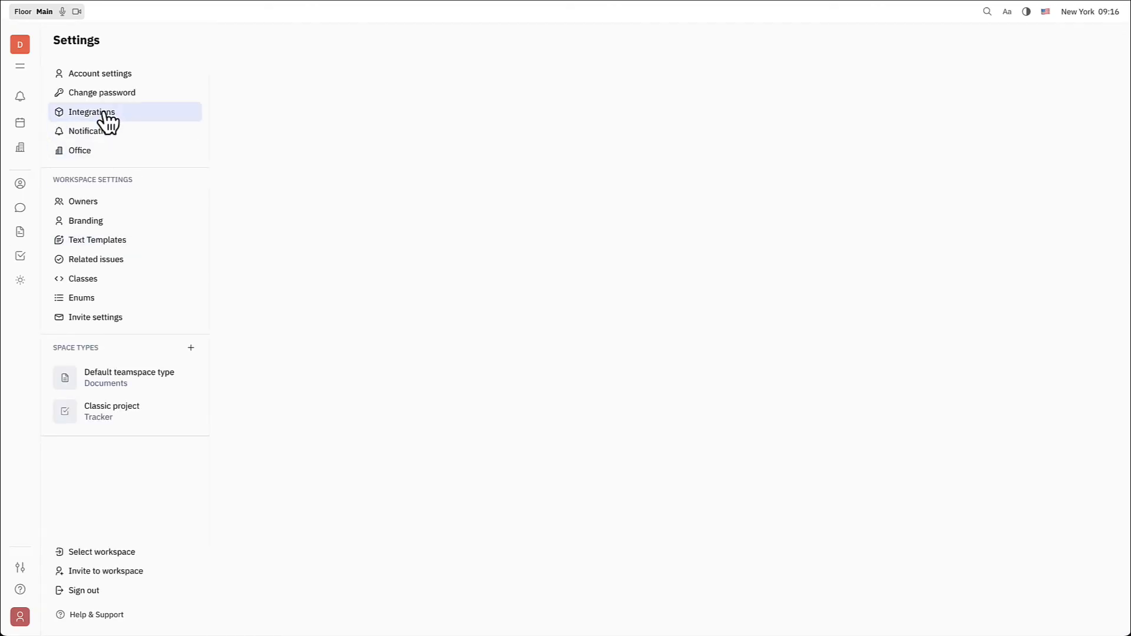
Open the Integrations settings to view the available integrations
{"action": "left_click", "coordinate": [104, 114]}
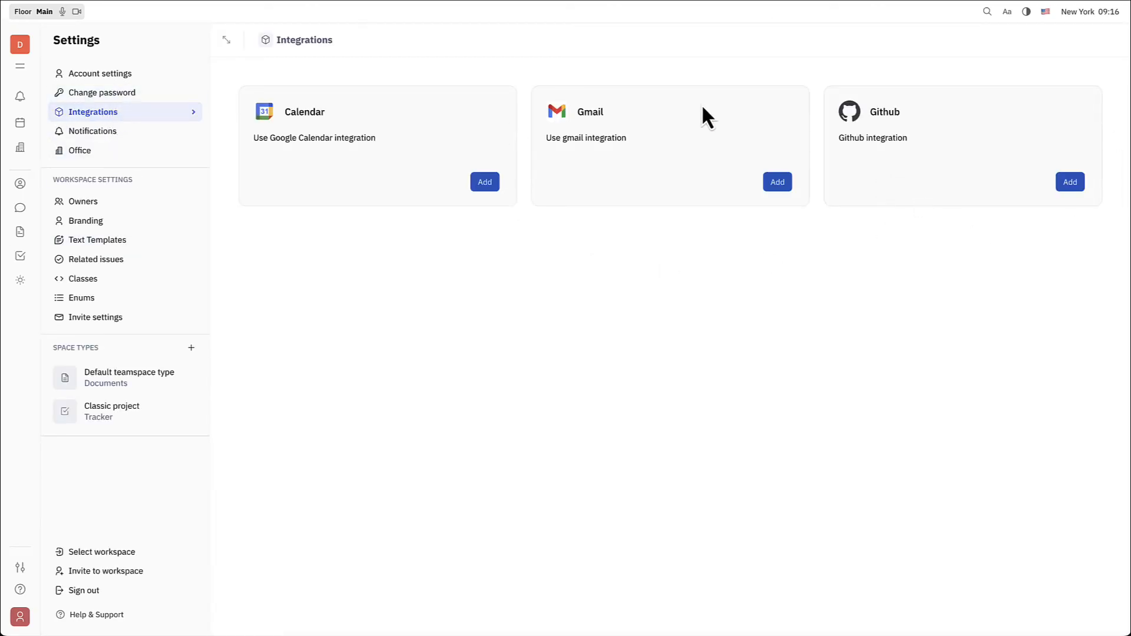